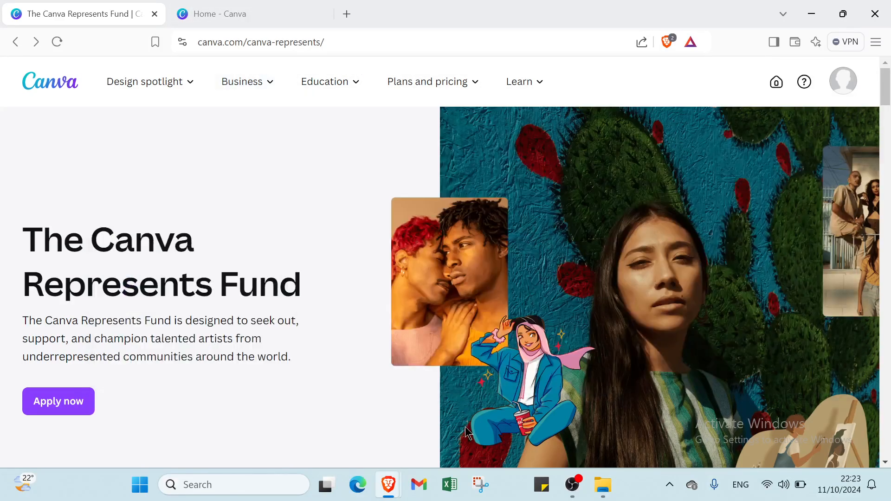
Step: Read through the Canva Represents Fund page, from the introduction and application criteria to the artists section
{"action": "scroll", "coordinate": [512, 377], "scroll_direction": "down", "scroll_amount": 7}
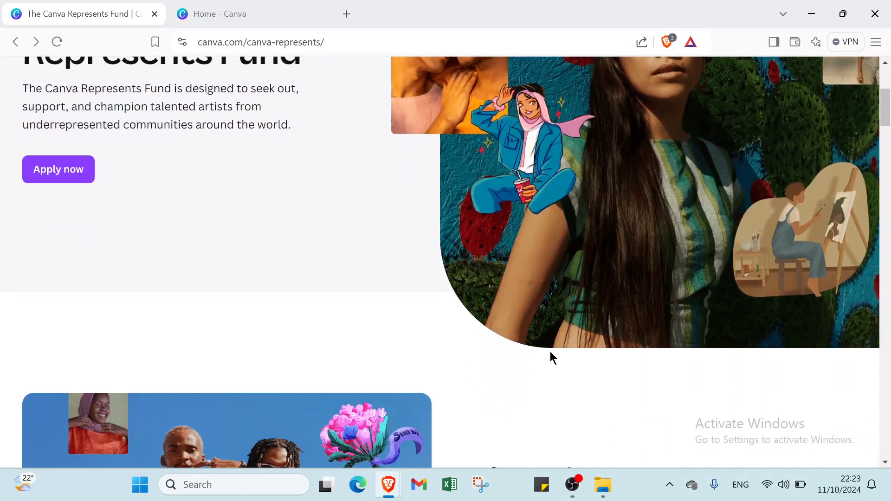
{"action": "scroll", "coordinate": [550, 352], "scroll_direction": "up", "scroll_amount": 7}
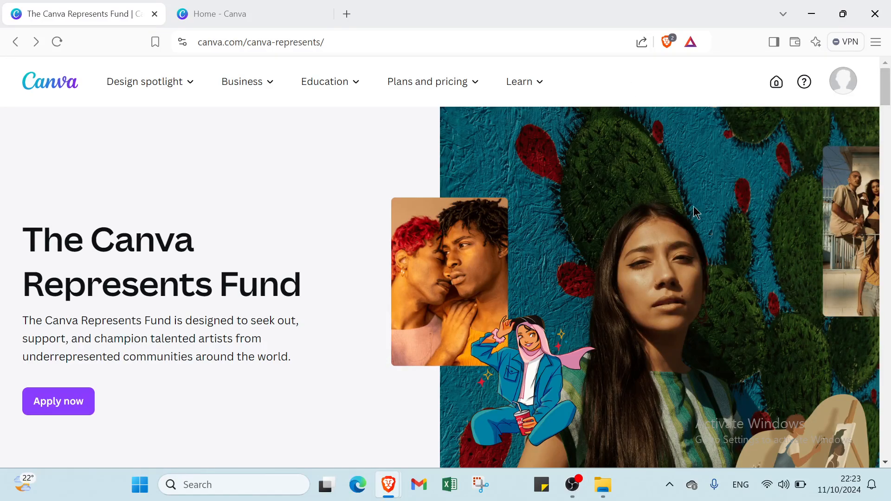
{"action": "scroll", "coordinate": [693, 207], "scroll_direction": "down", "scroll_amount": 1}
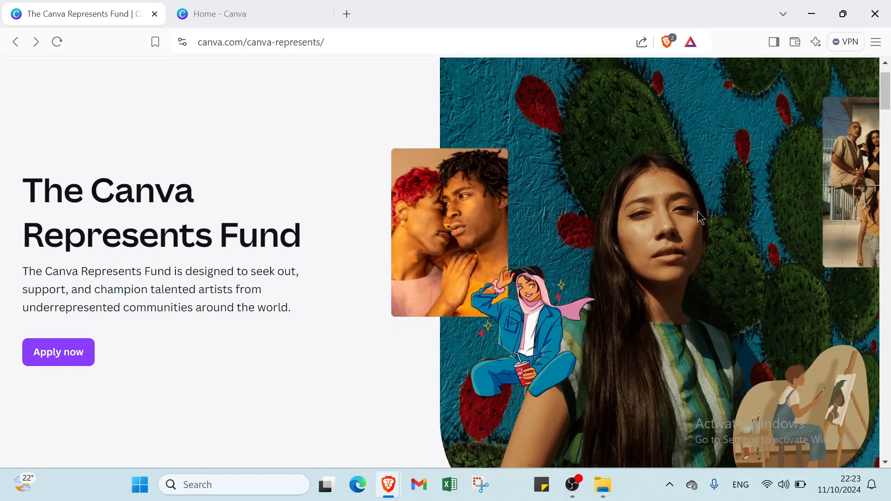
{"action": "scroll", "coordinate": [698, 211], "scroll_direction": "down", "scroll_amount": 3}
{"action": "scroll", "coordinate": [698, 211], "scroll_direction": "down", "scroll_amount": 4}
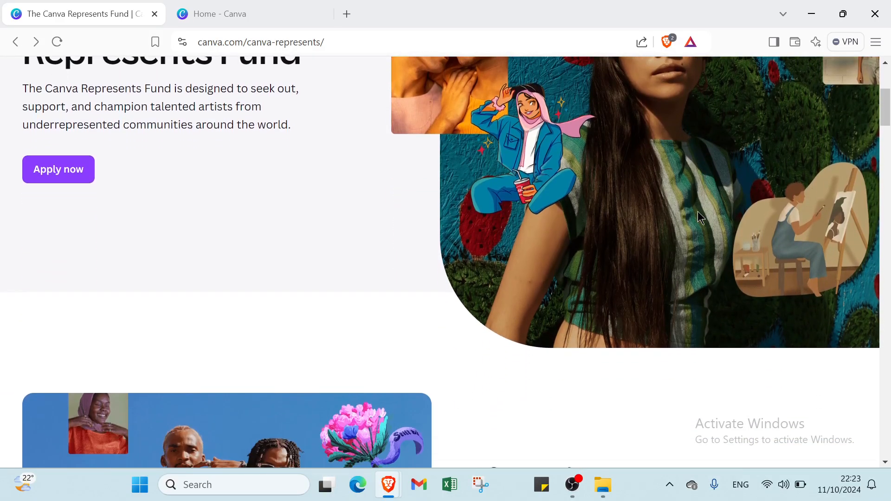
{"action": "scroll", "coordinate": [698, 211], "scroll_direction": "down", "scroll_amount": 4}
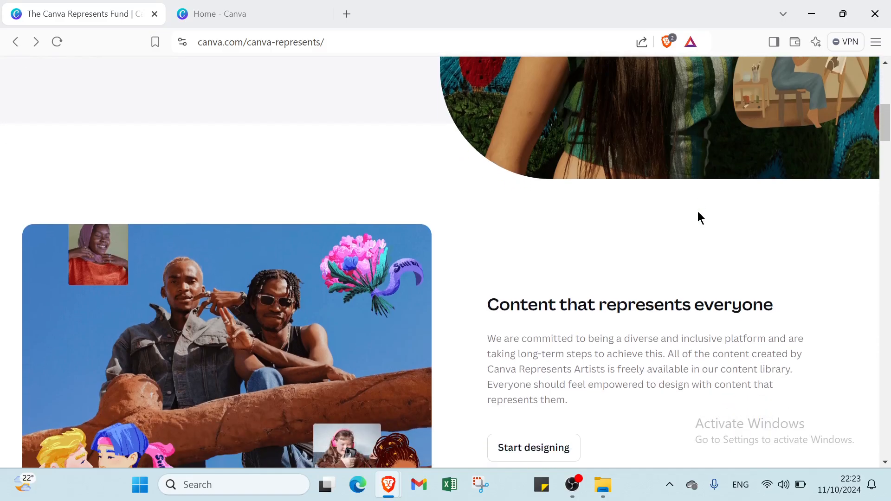
{"action": "scroll", "coordinate": [700, 217], "scroll_direction": "down", "scroll_amount": 3}
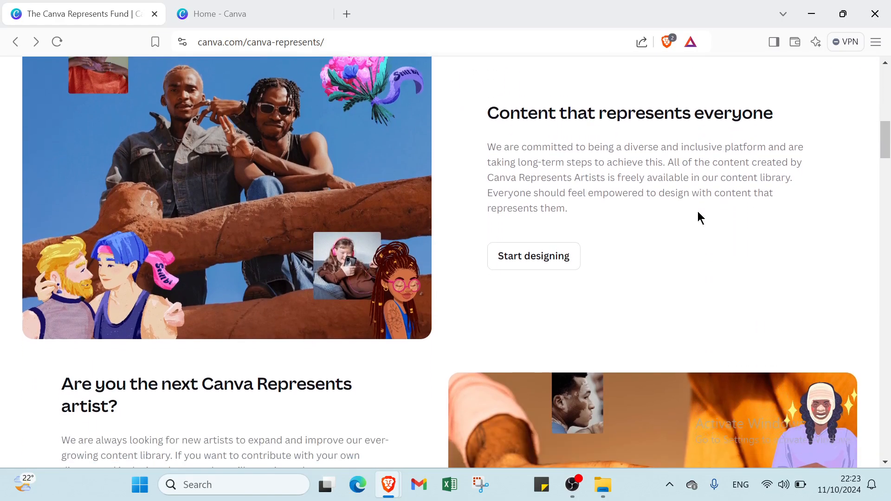
{"action": "scroll", "coordinate": [700, 216], "scroll_direction": "down", "scroll_amount": 4}
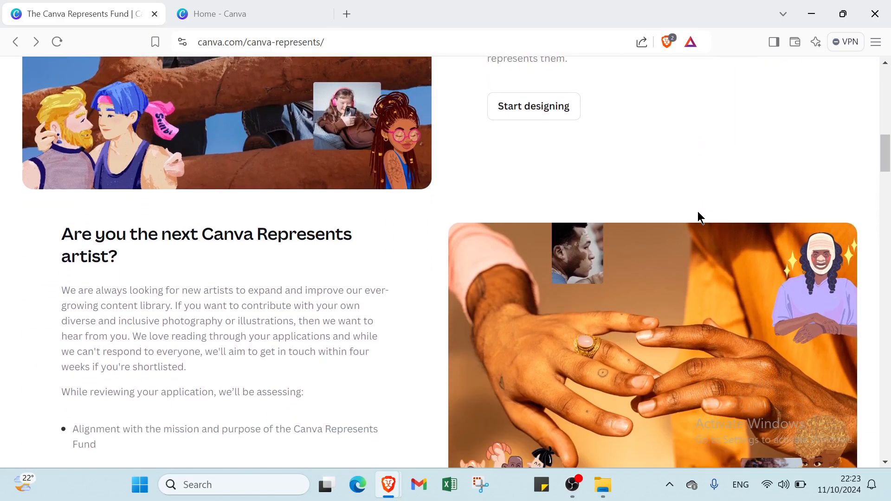
{"action": "scroll", "coordinate": [699, 212], "scroll_direction": "down", "scroll_amount": 3}
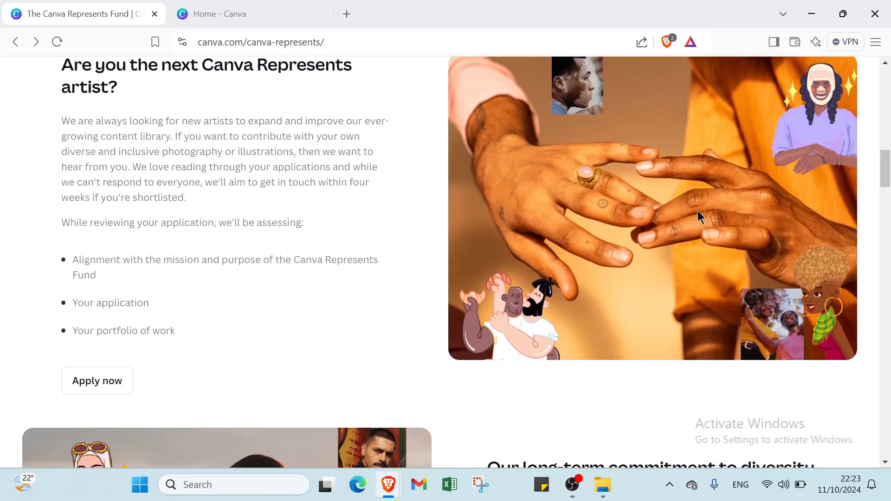
{"action": "scroll", "coordinate": [698, 212], "scroll_direction": "down", "scroll_amount": 4}
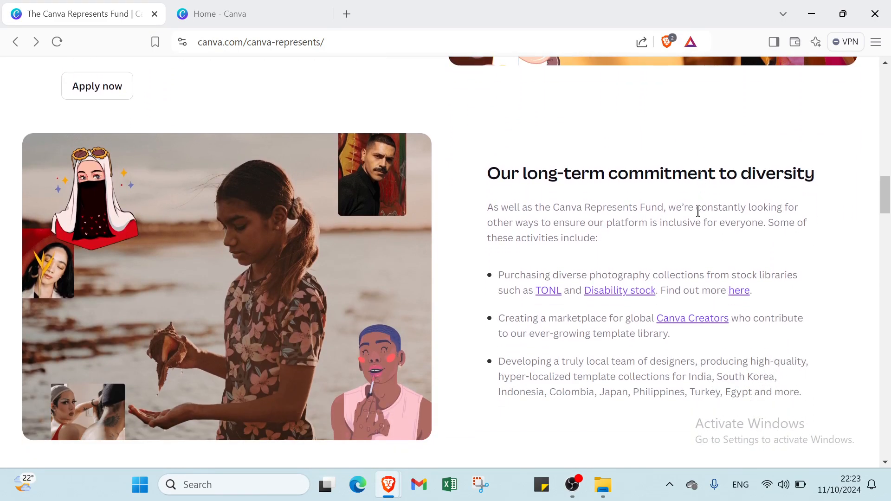
{"action": "scroll", "coordinate": [698, 211], "scroll_direction": "down", "scroll_amount": 2}
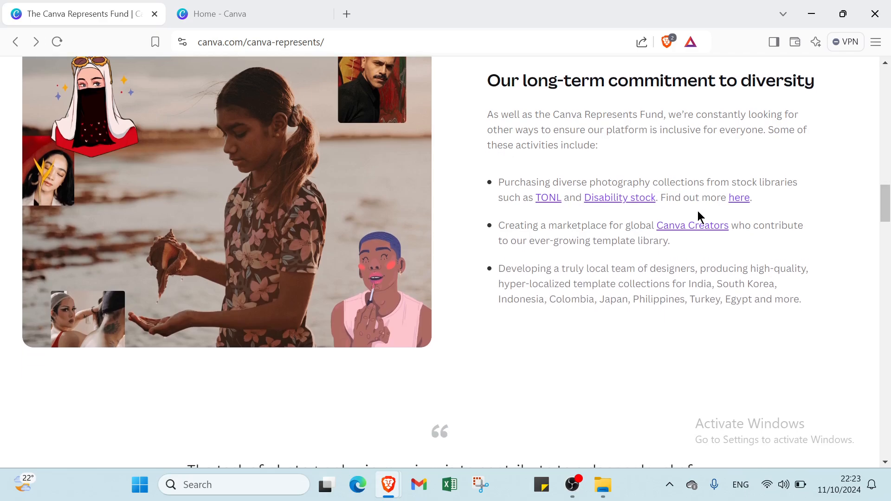
{"action": "scroll", "coordinate": [698, 215], "scroll_direction": "down", "scroll_amount": 1}
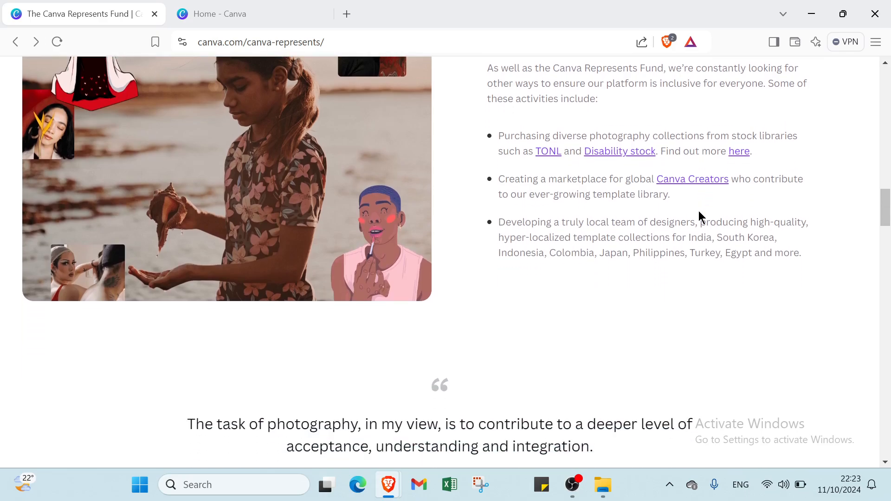
{"action": "scroll", "coordinate": [700, 215], "scroll_direction": "down", "scroll_amount": 4}
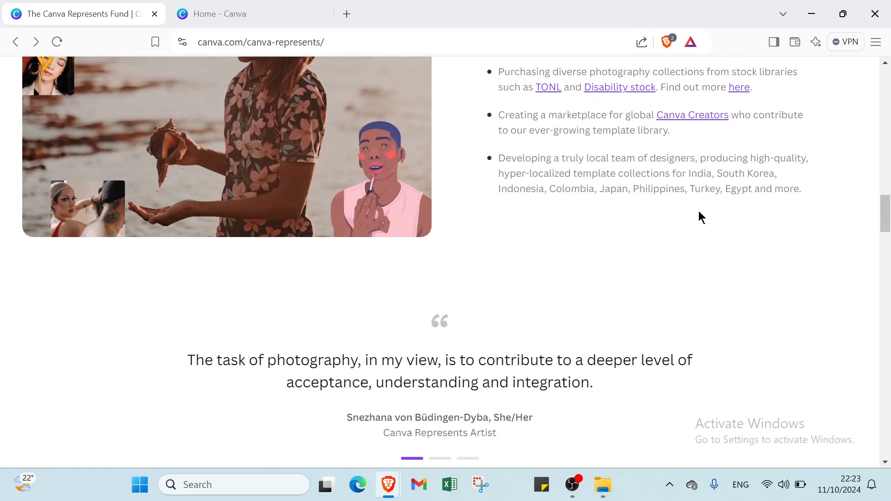
{"action": "scroll", "coordinate": [701, 217], "scroll_direction": "down", "scroll_amount": 1}
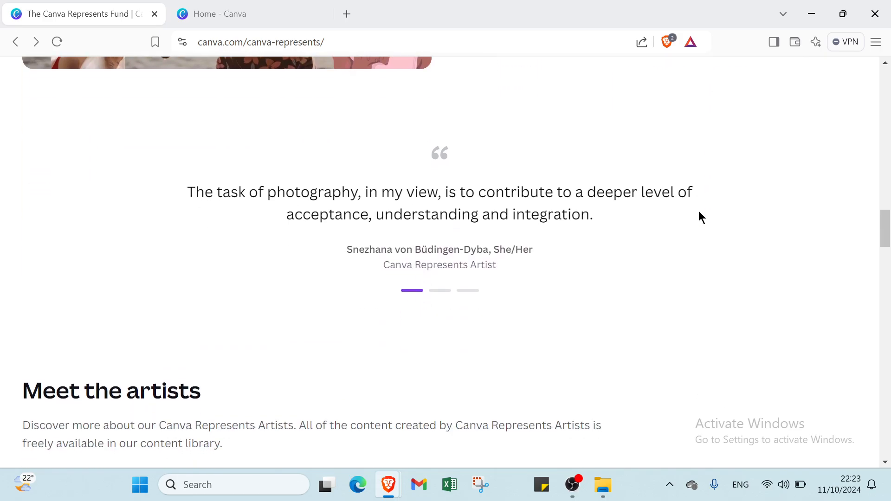
{"action": "scroll", "coordinate": [701, 217], "scroll_direction": "down", "scroll_amount": 3}
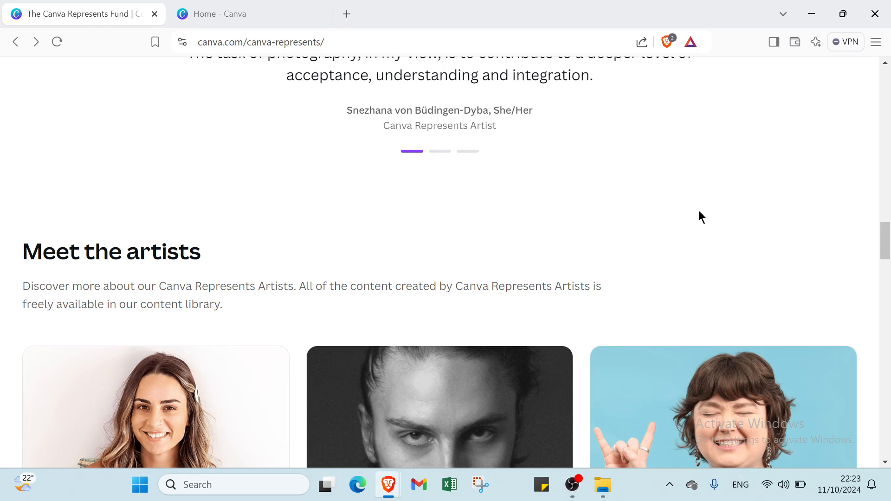
{"action": "scroll", "coordinate": [699, 212], "scroll_direction": "up", "scroll_amount": 8}
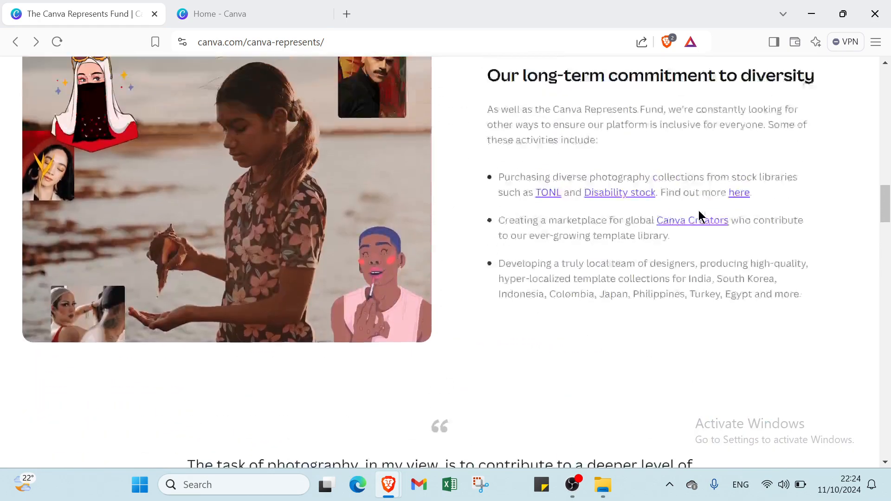
{"action": "scroll", "coordinate": [699, 211], "scroll_direction": "up", "scroll_amount": 20}
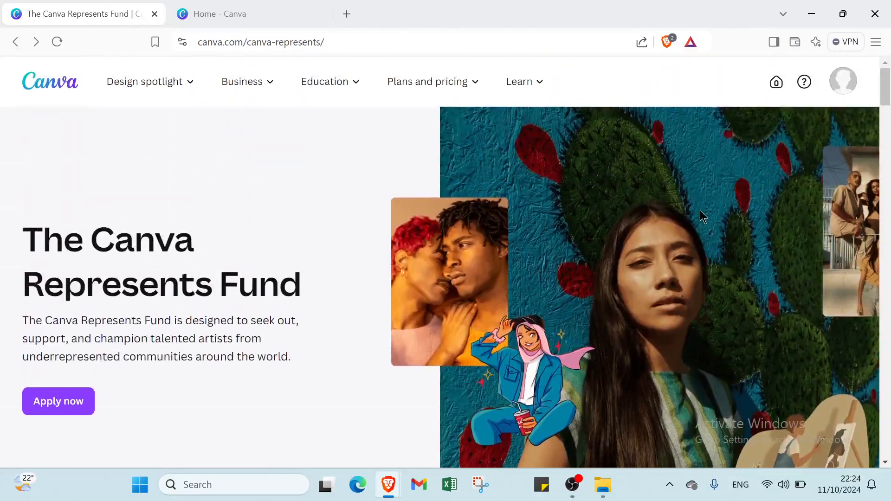
Step: Switch to the Canva home page that is already open in the browser
{"action": "left_click", "coordinate": [834, 88]}
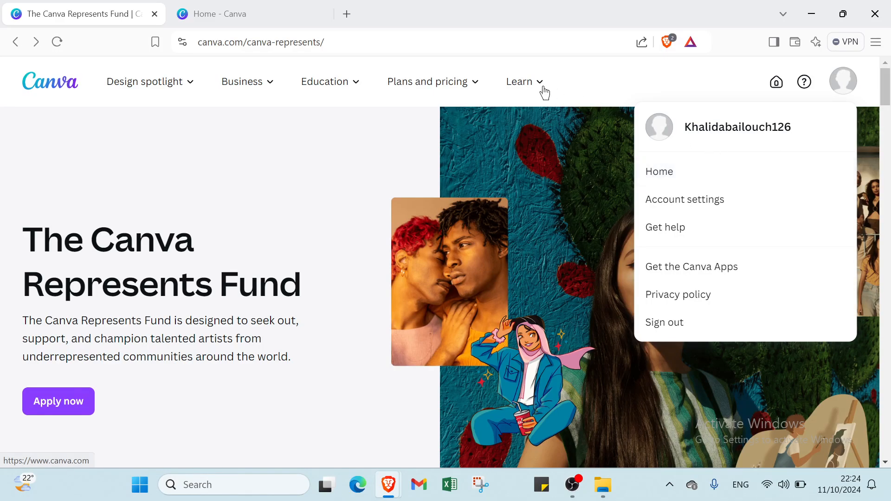
{"action": "left_click", "coordinate": [214, 11]}
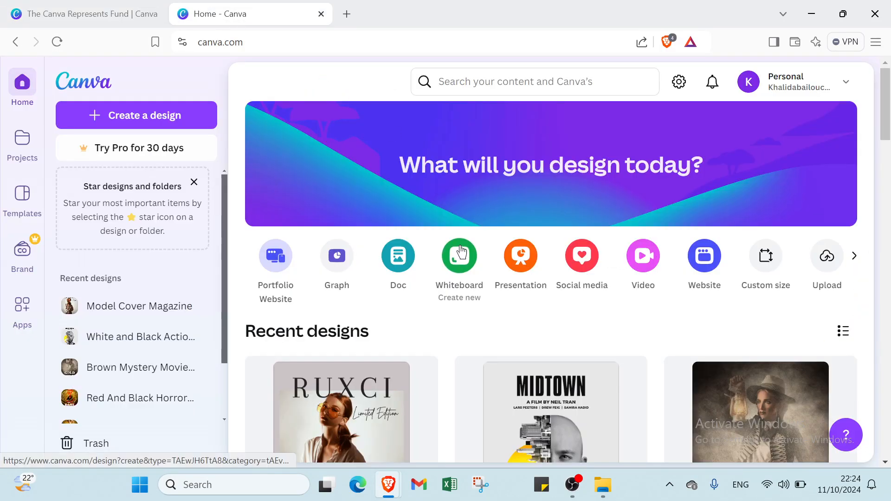
{"action": "scroll", "coordinate": [462, 254], "scroll_direction": "down", "scroll_amount": 1}
{"action": "scroll", "coordinate": [462, 253], "scroll_direction": "up", "scroll_amount": 1}
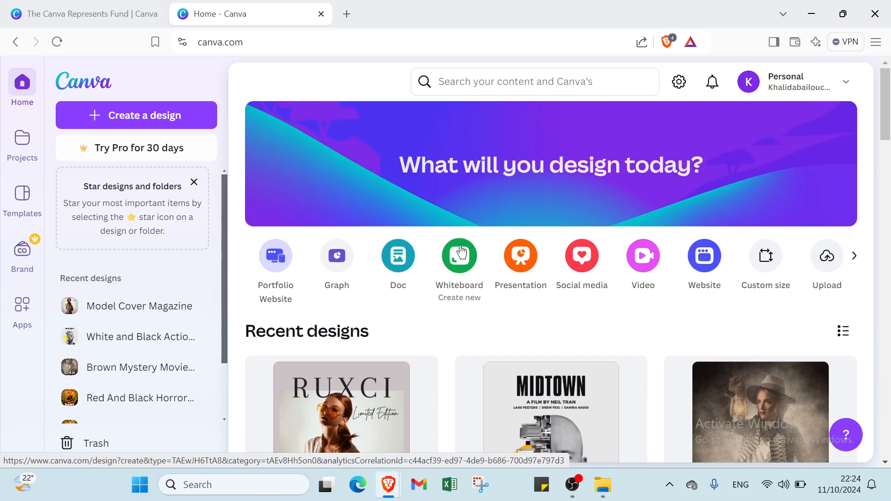
Step: Rerun the recent search for "posters" and show all matching Canva templates
{"action": "left_click", "coordinate": [474, 82]}
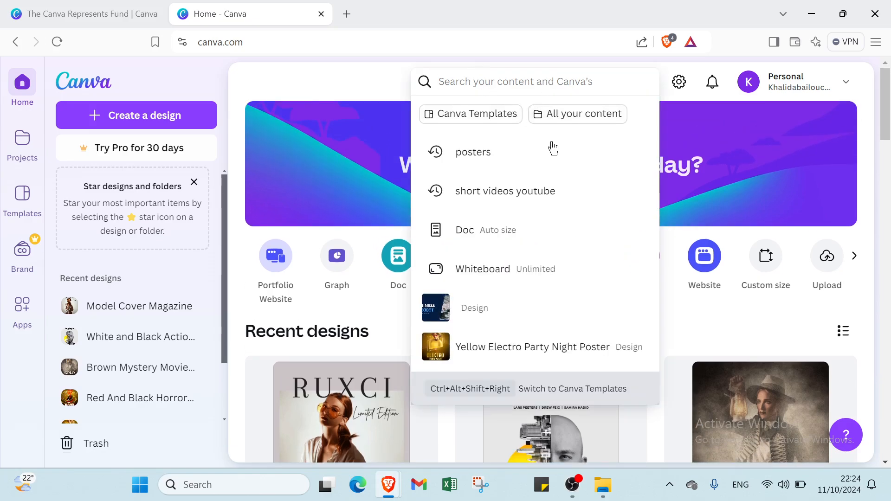
{"action": "left_click", "coordinate": [542, 158]}
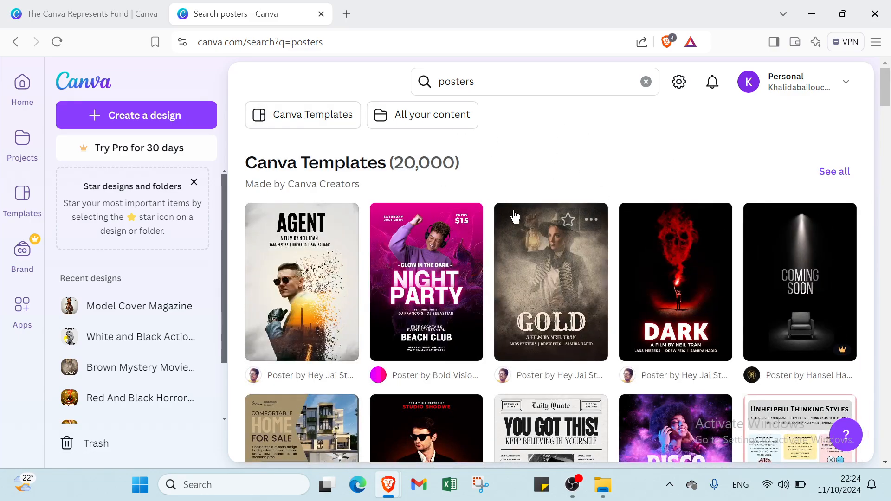
{"action": "left_click", "coordinate": [834, 172]}
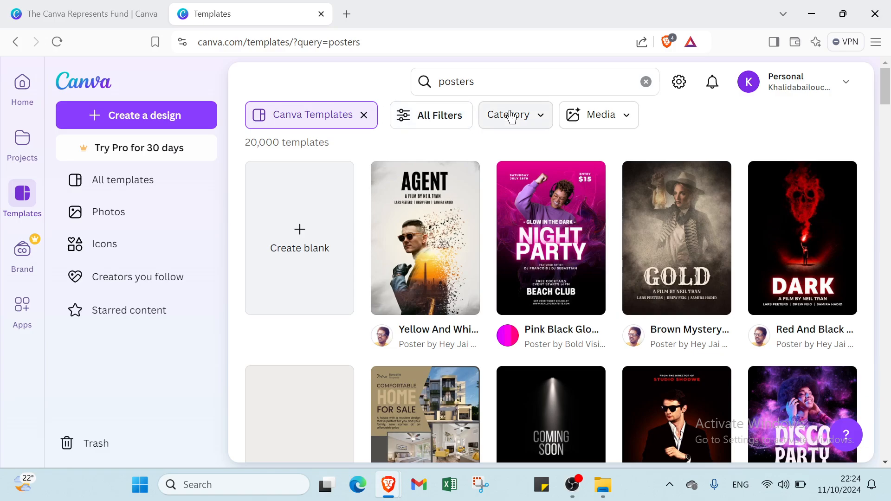
Step: Look at the Category and Media filter options for the poster templates without applying any
{"action": "left_click", "coordinate": [539, 120]}
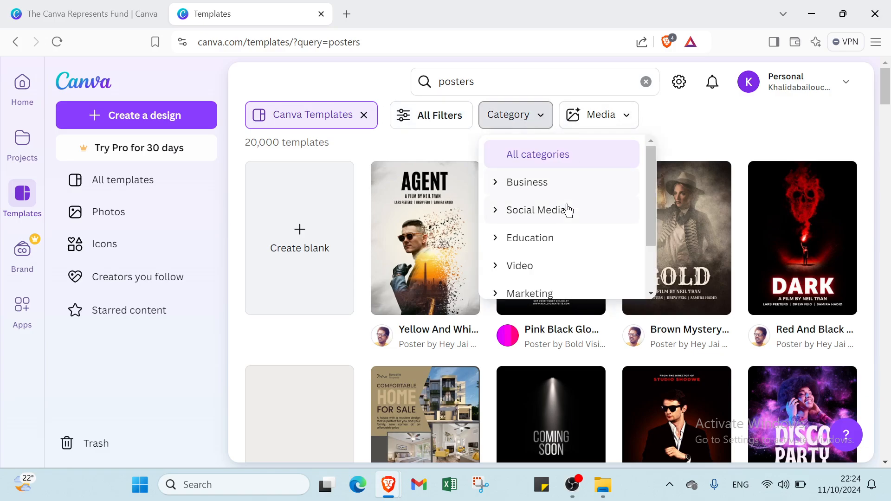
{"action": "left_click", "coordinate": [587, 119]}
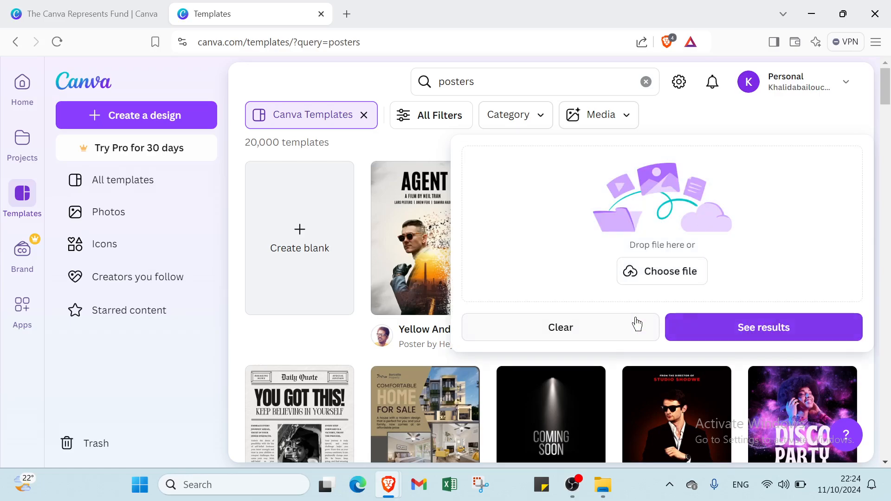
{"action": "left_click", "coordinate": [747, 103]}
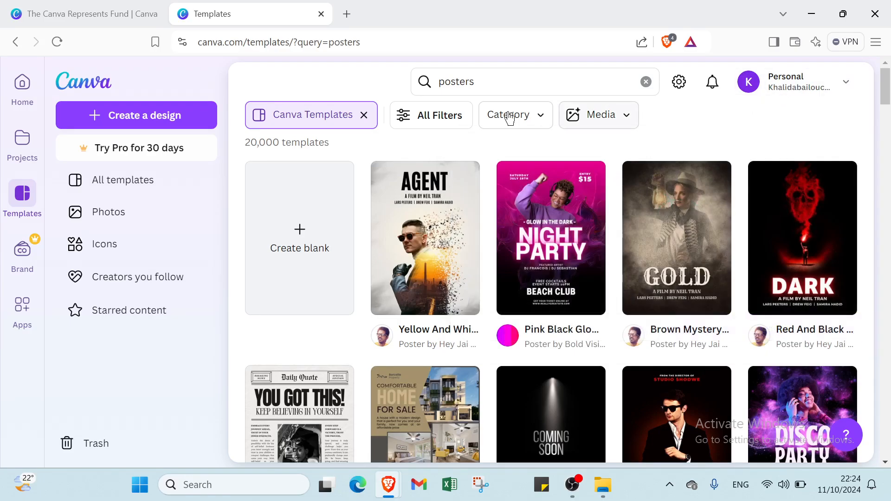
Step: Show the full set of template filters and review the subcategories under Business
{"action": "left_click", "coordinate": [440, 115]}
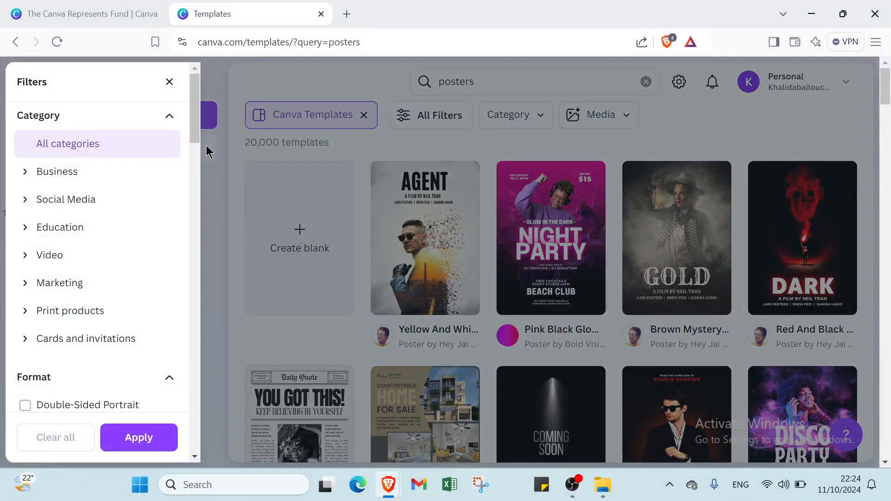
{"action": "left_click", "coordinate": [130, 169]}
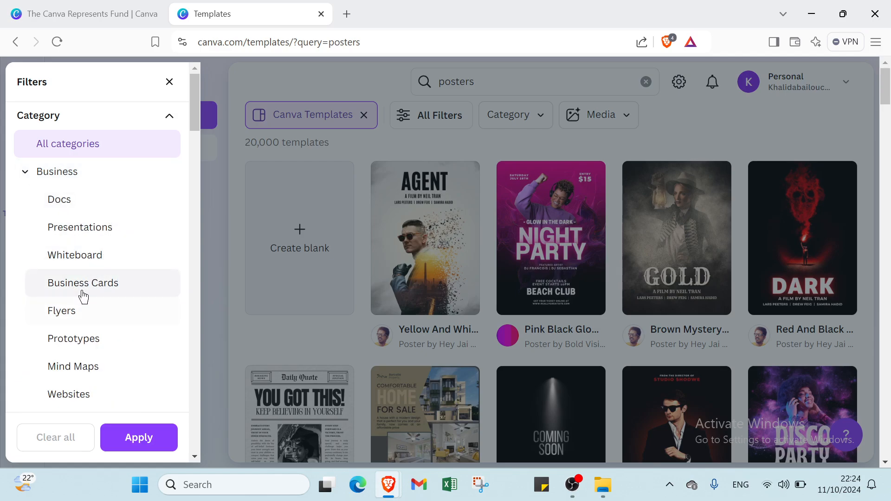
{"action": "scroll", "coordinate": [112, 334], "scroll_direction": "down", "scroll_amount": 1}
{"action": "scroll", "coordinate": [92, 320], "scroll_direction": "down", "scroll_amount": 2}
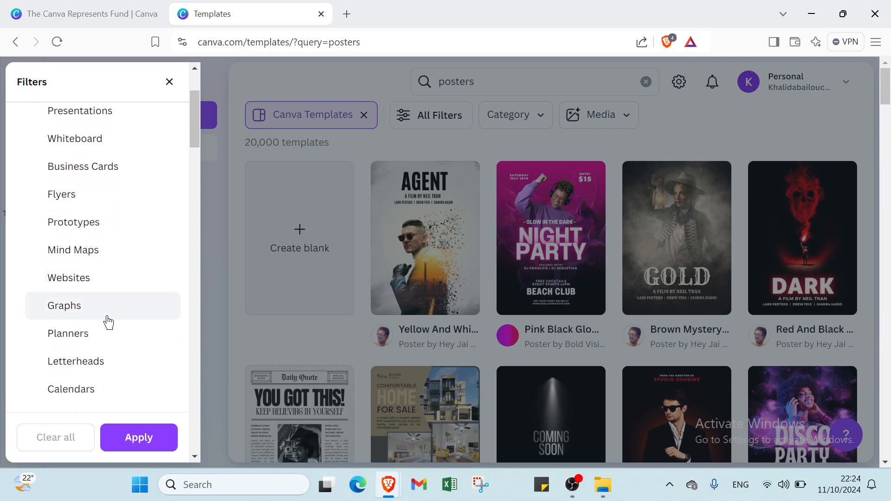
{"action": "scroll", "coordinate": [108, 322], "scroll_direction": "down", "scroll_amount": 1}
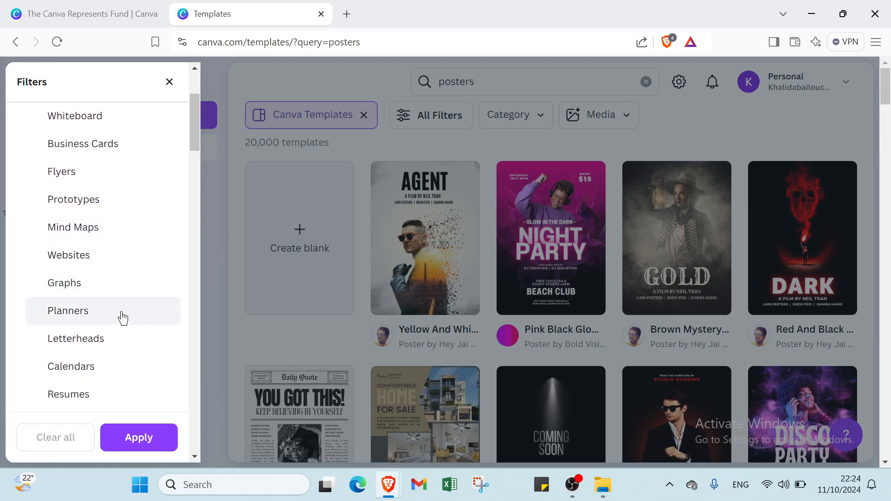
{"action": "scroll", "coordinate": [98, 309], "scroll_direction": "down", "scroll_amount": 1}
{"action": "scroll", "coordinate": [88, 289], "scroll_direction": "down", "scroll_amount": 1}
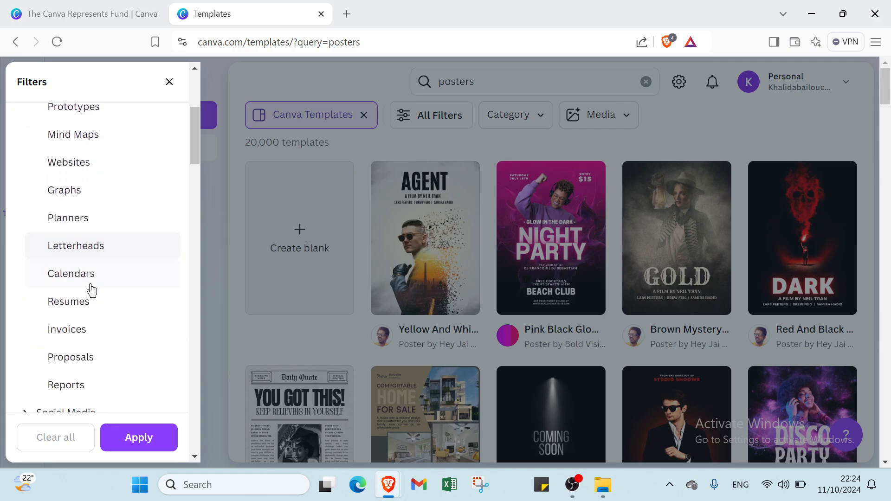
{"action": "scroll", "coordinate": [93, 287], "scroll_direction": "down", "scroll_amount": 2}
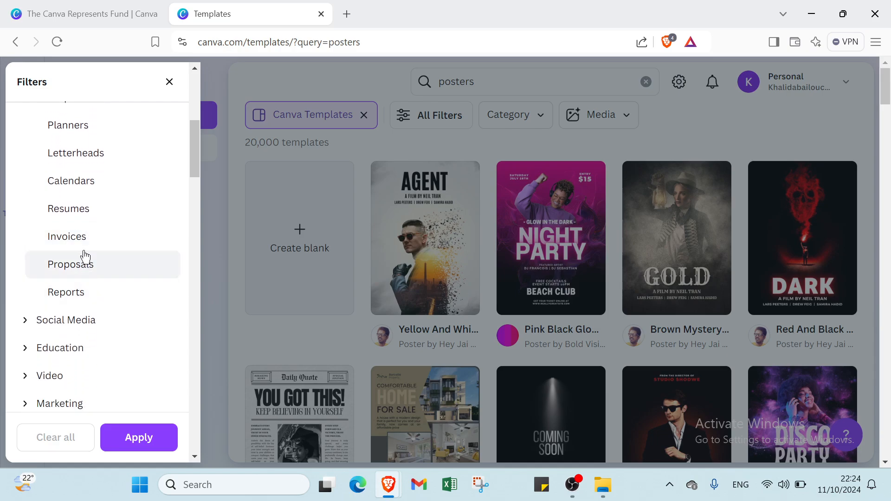
{"action": "scroll", "coordinate": [84, 261], "scroll_direction": "down", "scroll_amount": 1}
{"action": "scroll", "coordinate": [82, 245], "scroll_direction": "up", "scroll_amount": 1}
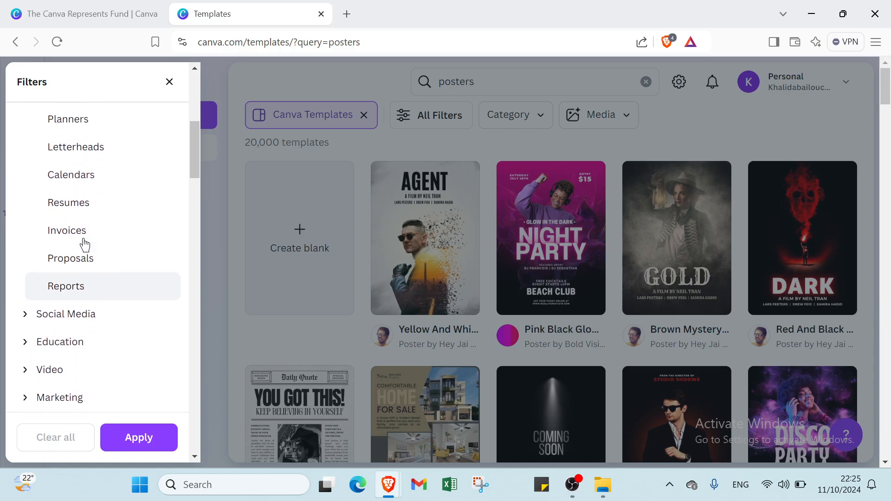
{"action": "scroll", "coordinate": [79, 259], "scroll_direction": "down", "scroll_amount": 1}
Step: Expand the Social Media category in the template filters and review its subcategories from Instagram Posts to Twitter Posts
{"action": "left_click", "coordinate": [81, 275]}
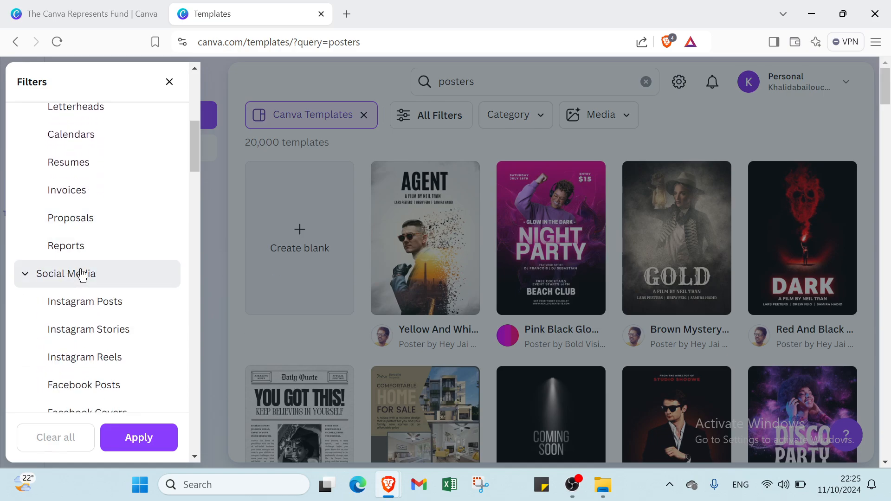
{"action": "scroll", "coordinate": [81, 278], "scroll_direction": "down", "scroll_amount": 2}
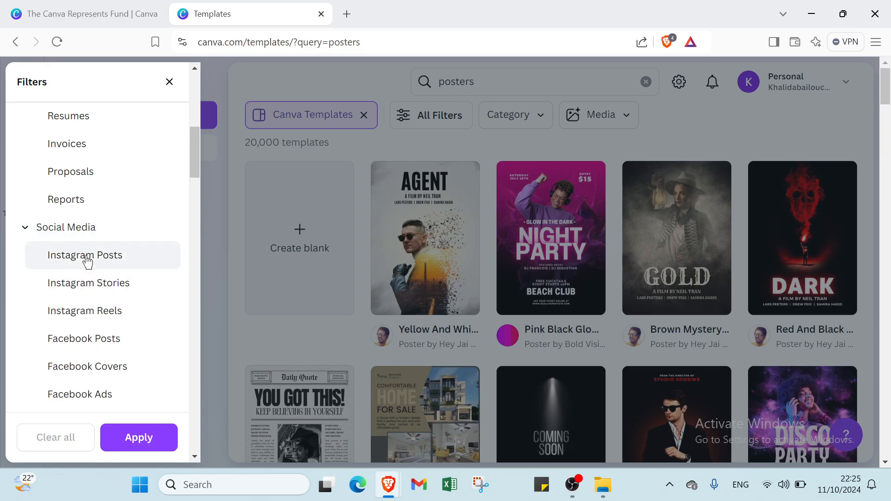
{"action": "scroll", "coordinate": [88, 261], "scroll_direction": "down", "scroll_amount": 2}
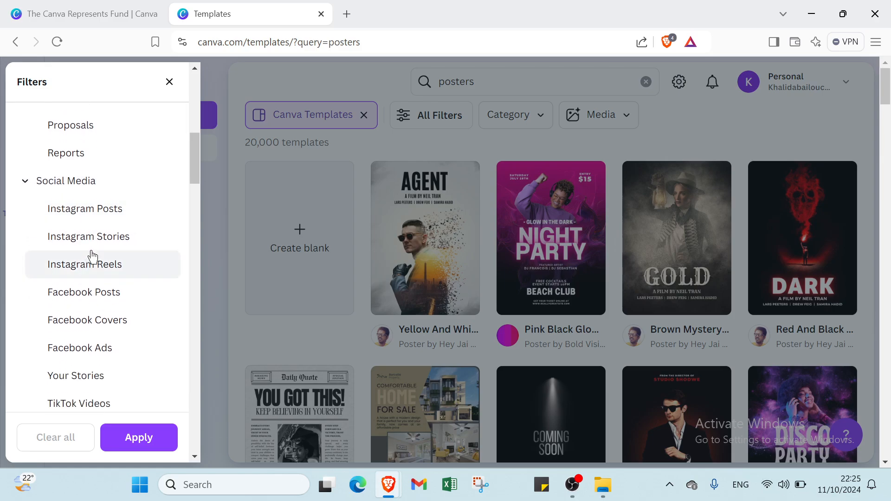
{"action": "scroll", "coordinate": [92, 252], "scroll_direction": "down", "scroll_amount": 2}
{"action": "scroll", "coordinate": [95, 242], "scroll_direction": "down", "scroll_amount": 2}
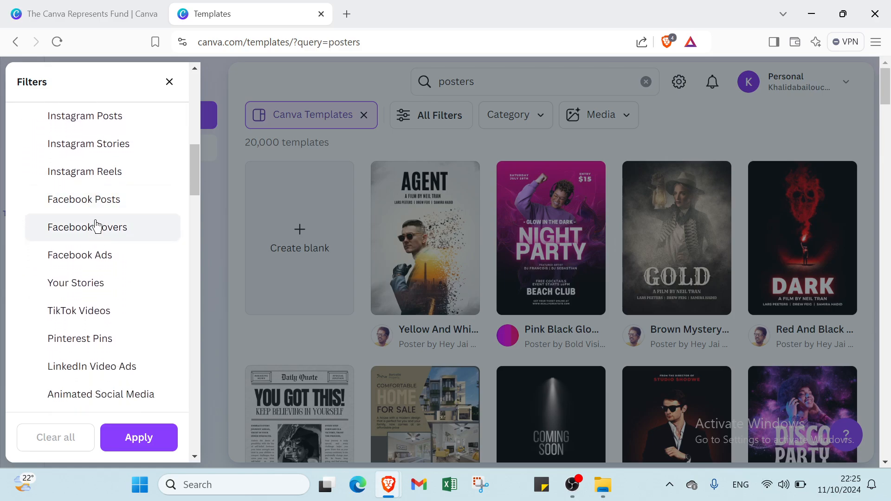
{"action": "scroll", "coordinate": [95, 225], "scroll_direction": "down", "scroll_amount": 2}
{"action": "scroll", "coordinate": [94, 214], "scroll_direction": "down", "scroll_amount": 3}
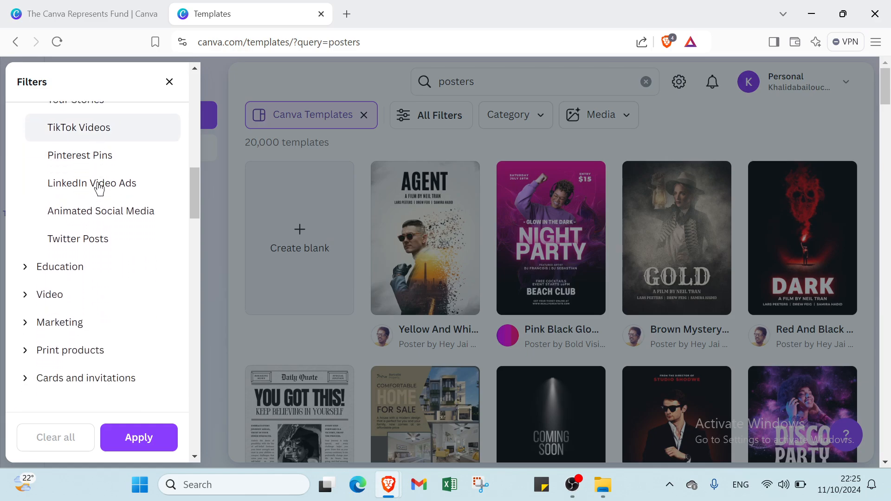
{"action": "scroll", "coordinate": [99, 193], "scroll_direction": "down", "scroll_amount": 1}
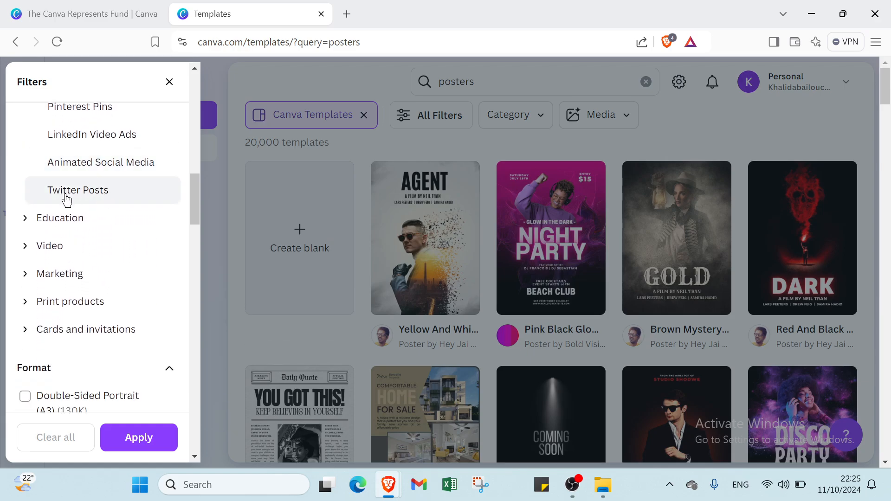
Step: Expand the Education and Video categories in the template filters and review their subcategories
{"action": "left_click", "coordinate": [44, 217]}
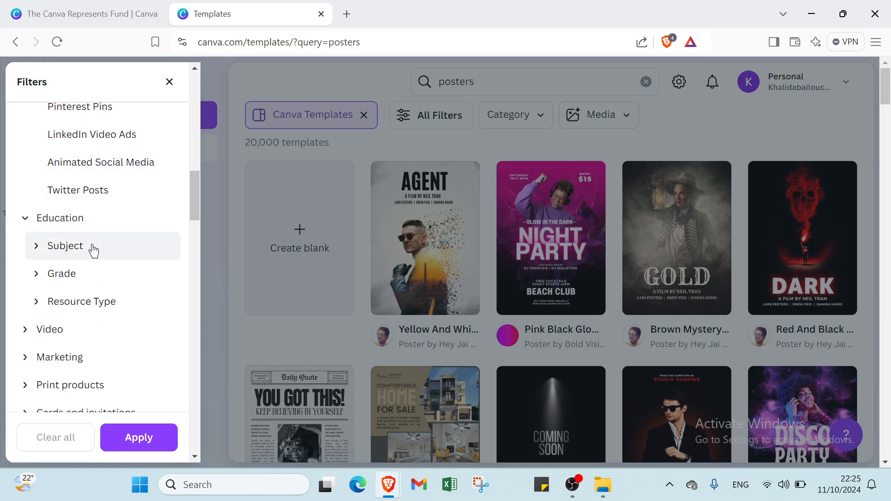
{"action": "left_click", "coordinate": [57, 340]}
{"action": "scroll", "coordinate": [69, 298], "scroll_direction": "down", "scroll_amount": 4}
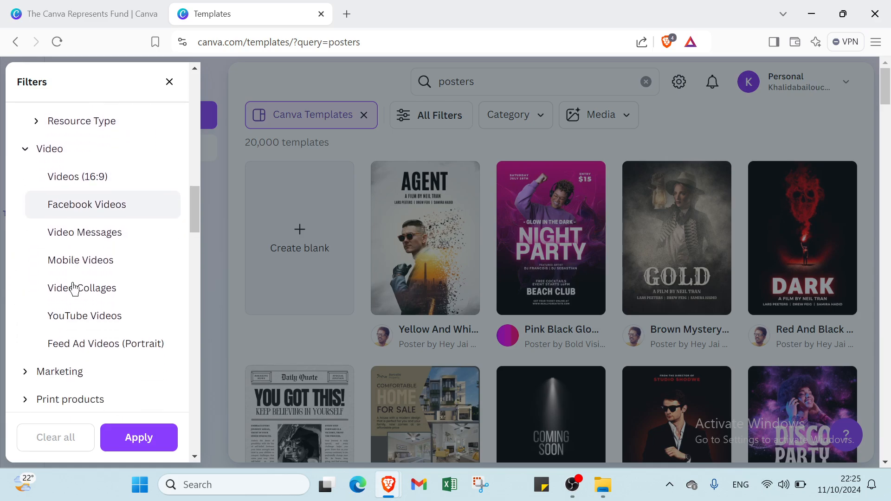
{"action": "scroll", "coordinate": [74, 288], "scroll_direction": "down", "scroll_amount": 1}
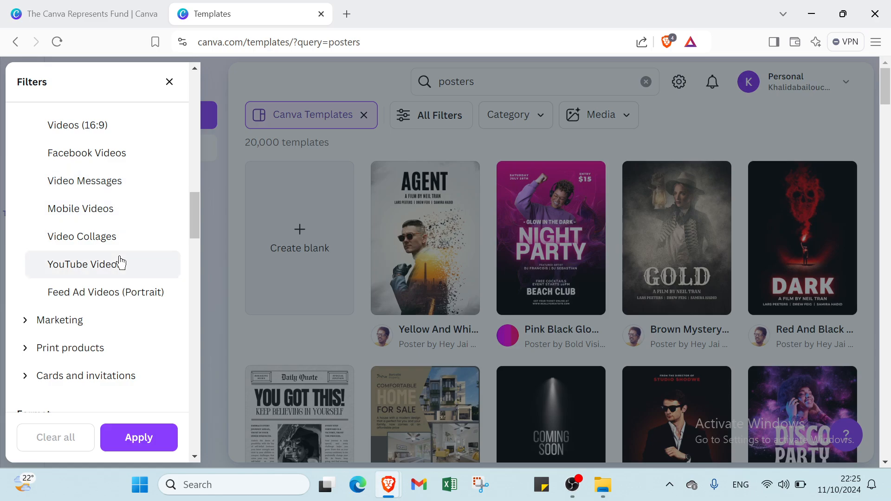
Step: Expand the Marketing category in the template filters and review its subcategories from Business Cards to Infographics
{"action": "left_click", "coordinate": [80, 320]}
{"action": "scroll", "coordinate": [84, 317], "scroll_direction": "down", "scroll_amount": 1}
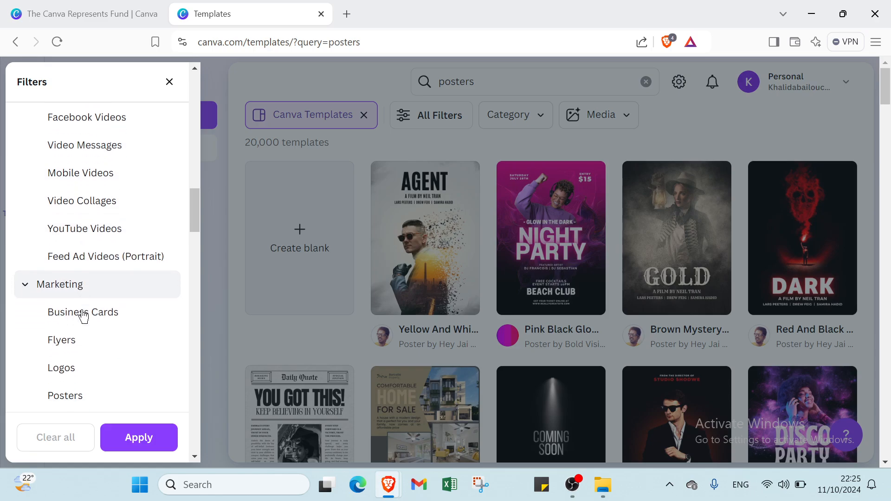
{"action": "scroll", "coordinate": [84, 317], "scroll_direction": "down", "scroll_amount": 1}
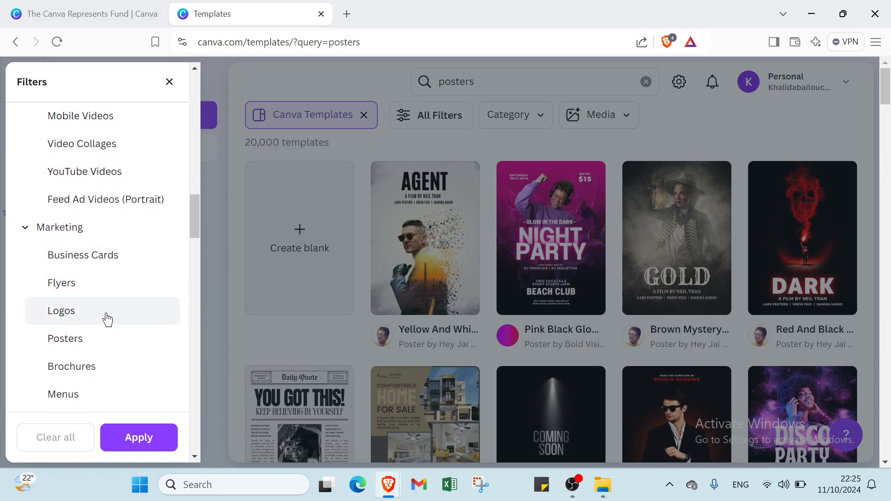
{"action": "scroll", "coordinate": [77, 334], "scroll_direction": "down", "scroll_amount": 1}
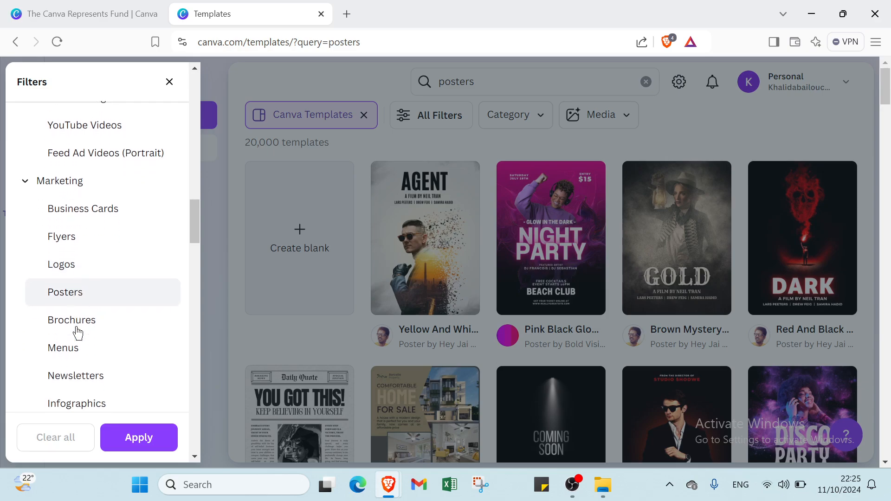
{"action": "scroll", "coordinate": [77, 333], "scroll_direction": "down", "scroll_amount": 1}
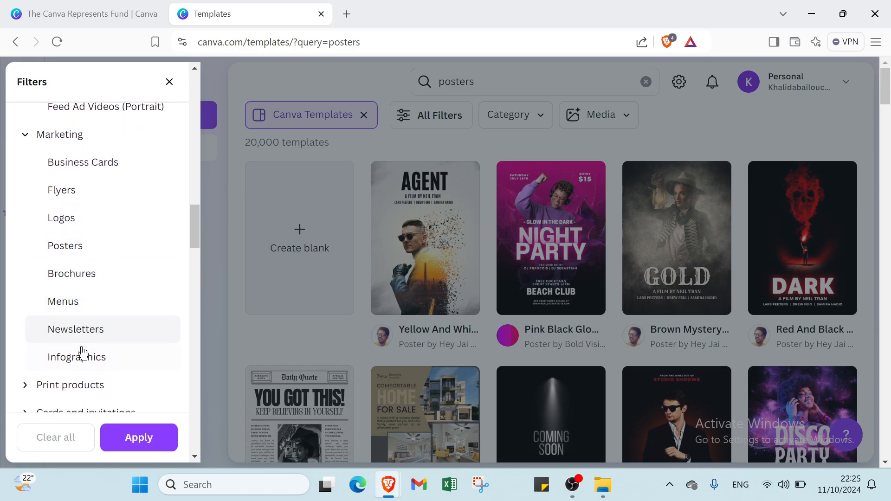
{"action": "scroll", "coordinate": [102, 362], "scroll_direction": "down", "scroll_amount": 1}
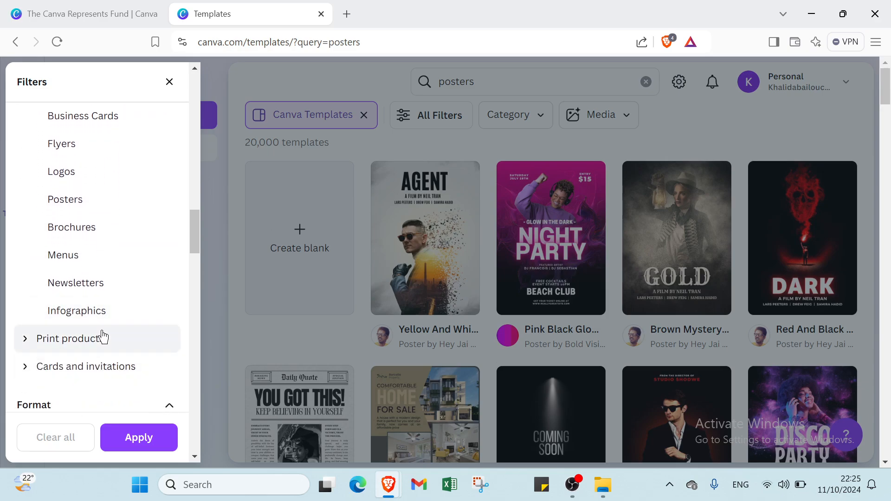
Step: Expand the Print products and Cards and invitations categories and review the subcategories of each
{"action": "left_click", "coordinate": [103, 337]}
{"action": "scroll", "coordinate": [103, 294], "scroll_direction": "down", "scroll_amount": 3}
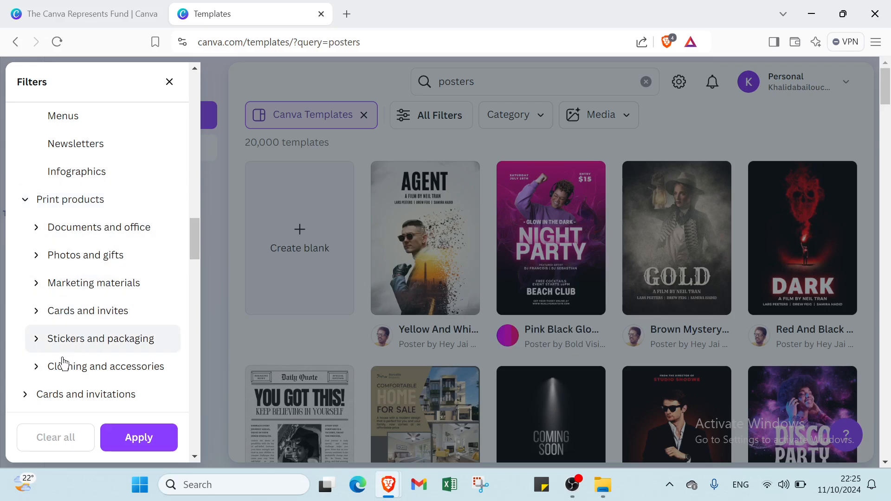
{"action": "scroll", "coordinate": [86, 367], "scroll_direction": "up", "scroll_amount": 2}
{"action": "scroll", "coordinate": [90, 364], "scroll_direction": "down", "scroll_amount": 3}
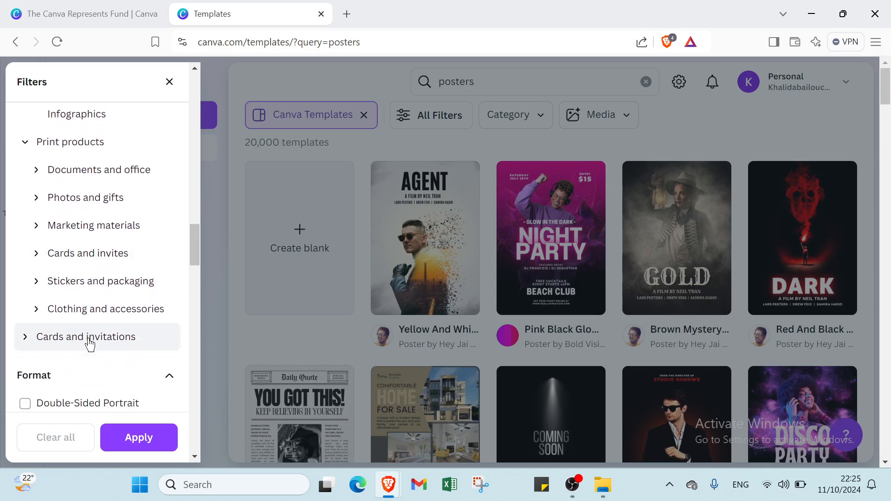
{"action": "left_click", "coordinate": [87, 302]}
{"action": "scroll", "coordinate": [88, 305], "scroll_direction": "down", "scroll_amount": 2}
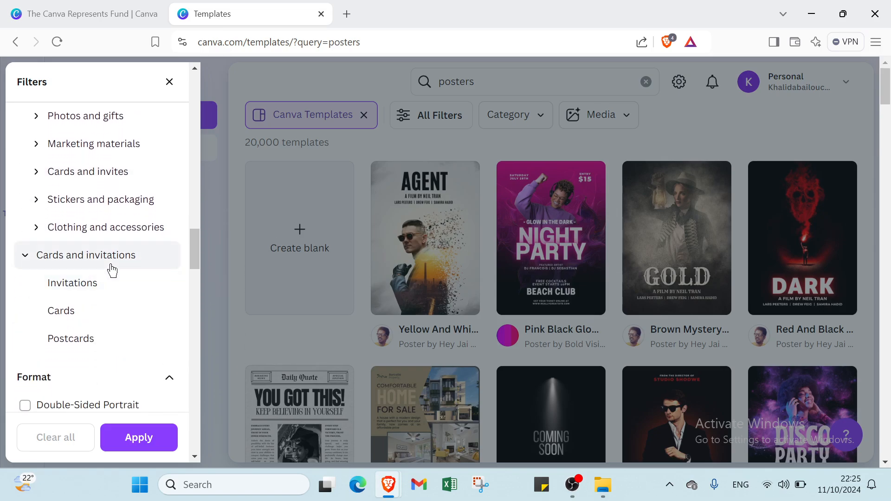
{"action": "scroll", "coordinate": [91, 340], "scroll_direction": "down", "scroll_amount": 3}
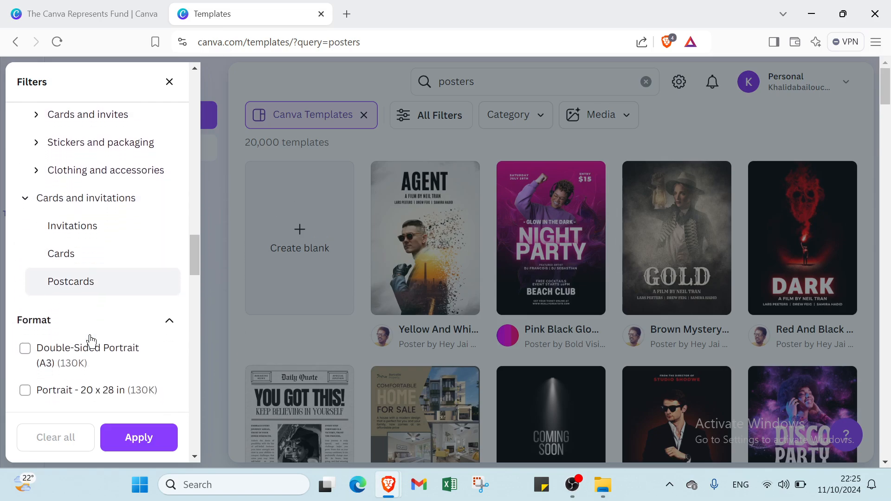
Step: Collapse the Format, Style, Language, Theme, Feature, Grade, Subject and Topic filter sections
{"action": "left_click", "coordinate": [141, 241]}
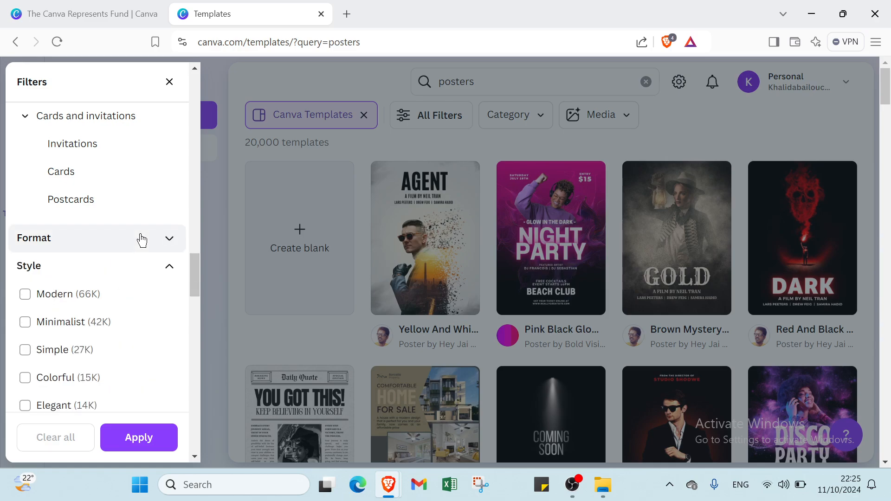
{"action": "left_click", "coordinate": [129, 265]}
{"action": "left_click", "coordinate": [116, 294]}
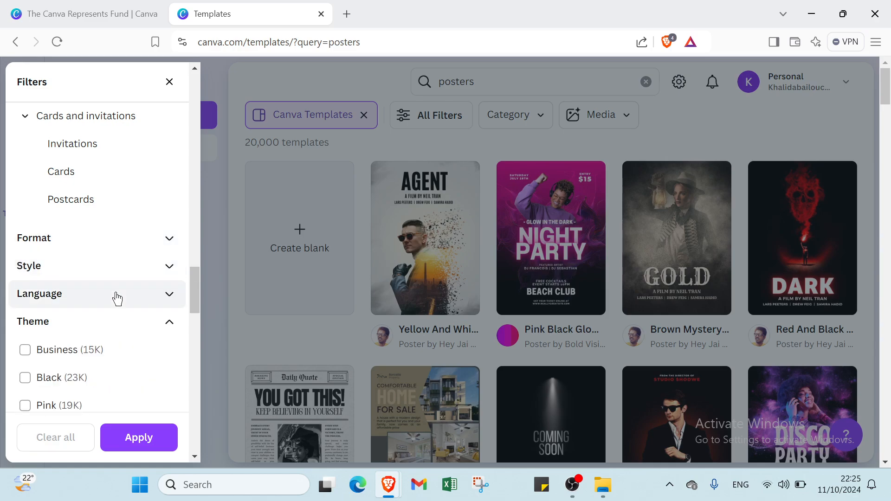
{"action": "left_click", "coordinate": [107, 321]}
{"action": "left_click", "coordinate": [88, 349]}
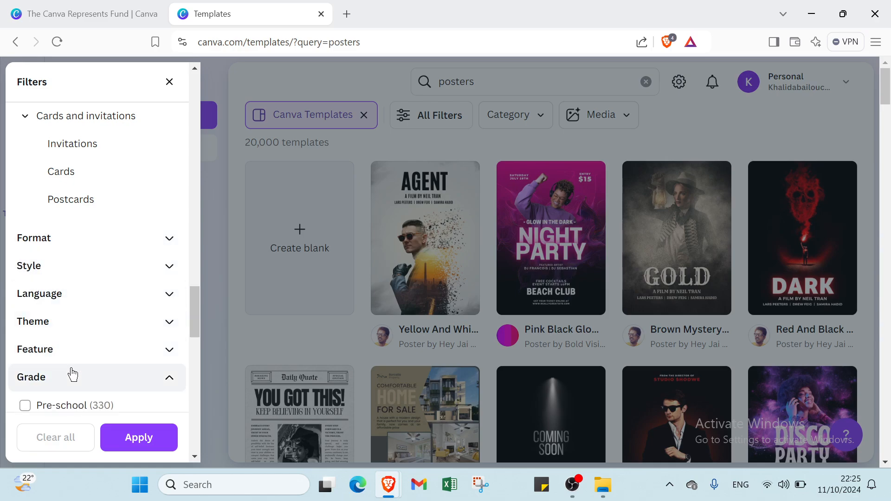
{"action": "left_click", "coordinate": [73, 375]}
{"action": "scroll", "coordinate": [75, 348], "scroll_direction": "down", "scroll_amount": 2}
{"action": "left_click", "coordinate": [53, 312]}
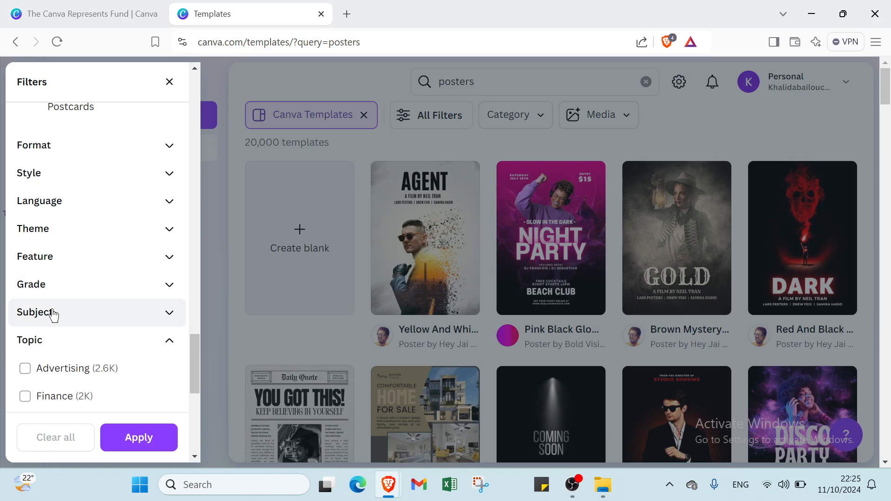
{"action": "left_click", "coordinate": [47, 339]}
Step: Restrict the poster templates to the Free price option and apply the filter
{"action": "scroll", "coordinate": [54, 359], "scroll_direction": "down", "scroll_amount": 1}
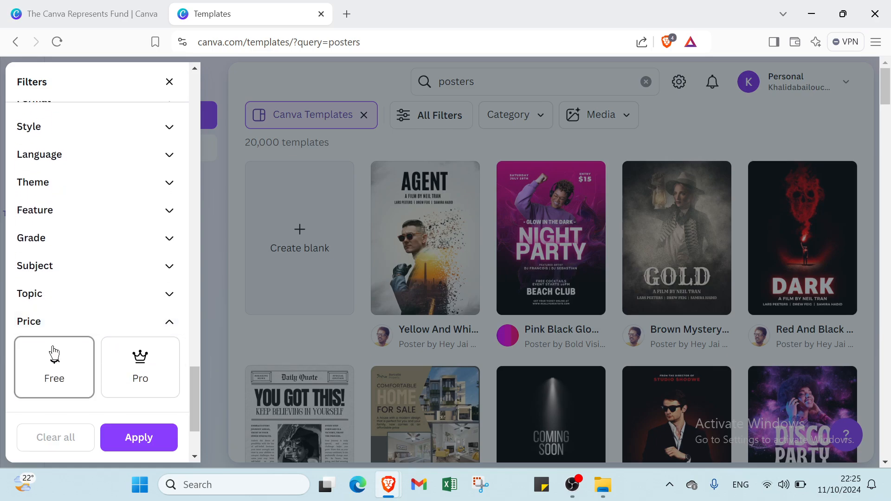
{"action": "left_click", "coordinate": [75, 364]}
{"action": "left_click", "coordinate": [132, 440]}
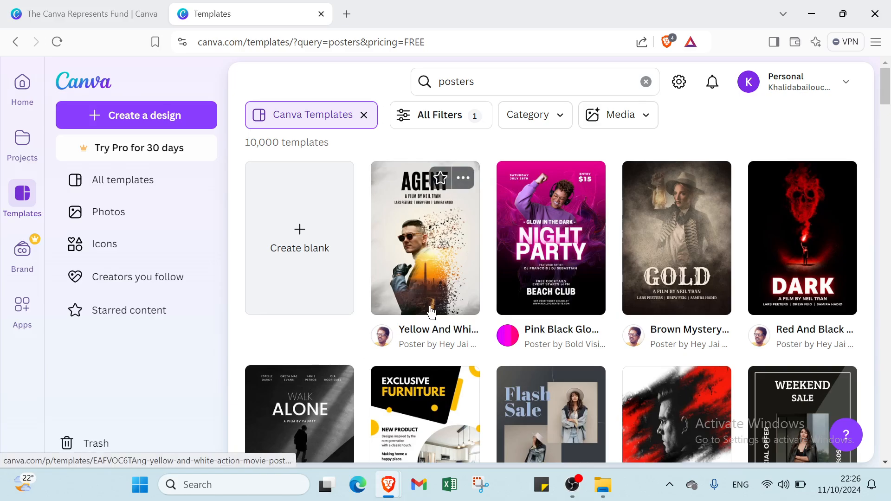
Step: Browse the free poster templates and take a look at the option for creating a blank poster
{"action": "scroll", "coordinate": [464, 325], "scroll_direction": "down", "scroll_amount": 12}
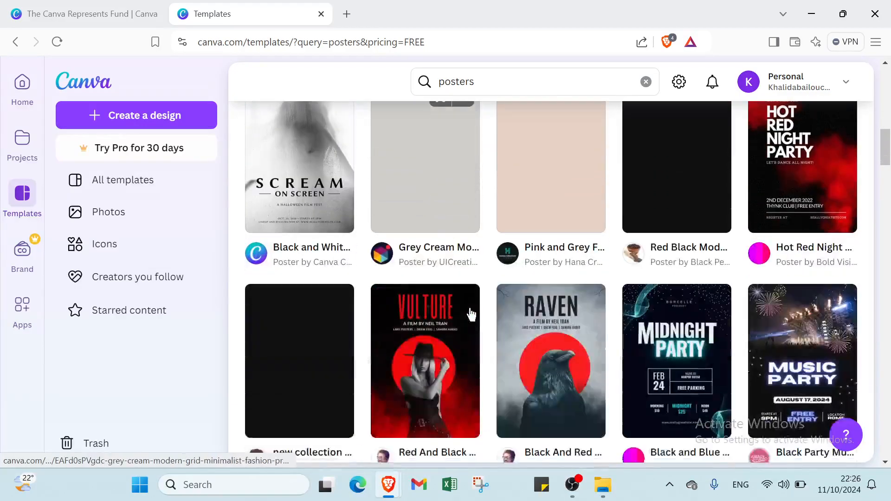
{"action": "scroll", "coordinate": [471, 315], "scroll_direction": "up", "scroll_amount": 8}
{"action": "scroll", "coordinate": [472, 315], "scroll_direction": "down", "scroll_amount": 14}
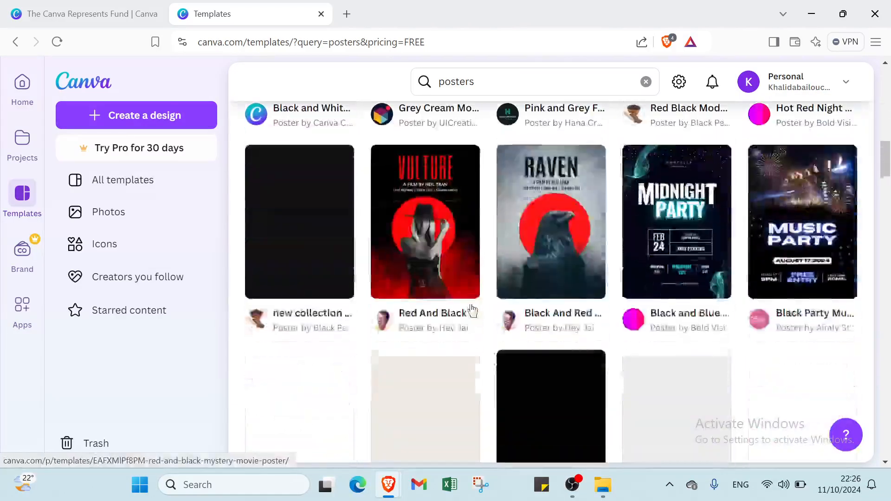
{"action": "scroll", "coordinate": [472, 310], "scroll_direction": "up", "scroll_amount": 10}
{"action": "scroll", "coordinate": [472, 310], "scroll_direction": "up", "scroll_amount": 10}
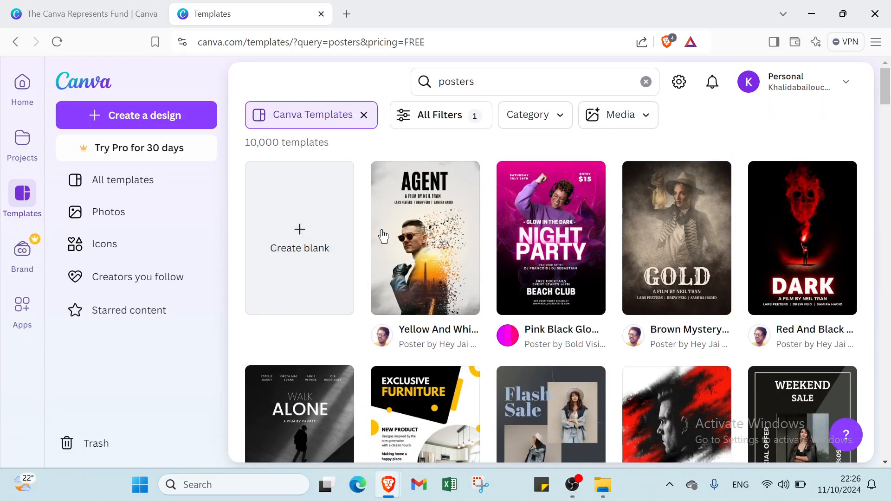
{"action": "left_click", "coordinate": [313, 249]}
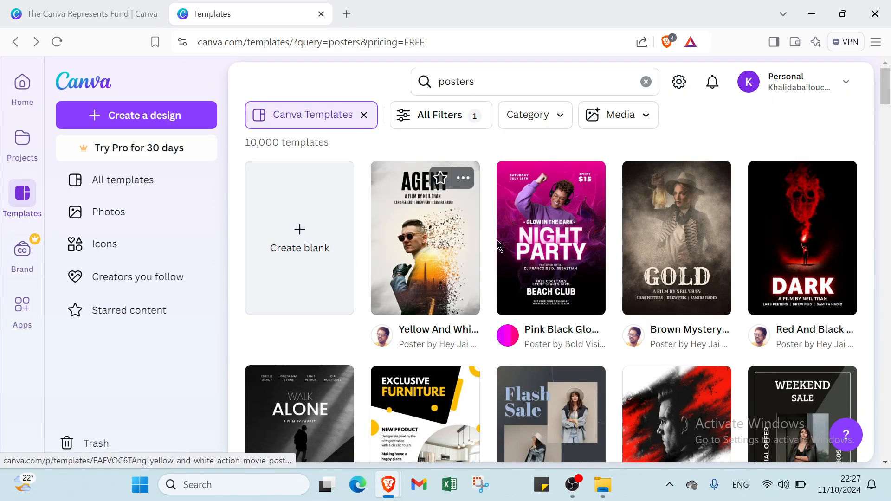
Step: Open the Pink Black Glow in the Dark Club Party Poster template for customization in the editor
{"action": "left_click", "coordinate": [576, 250]}
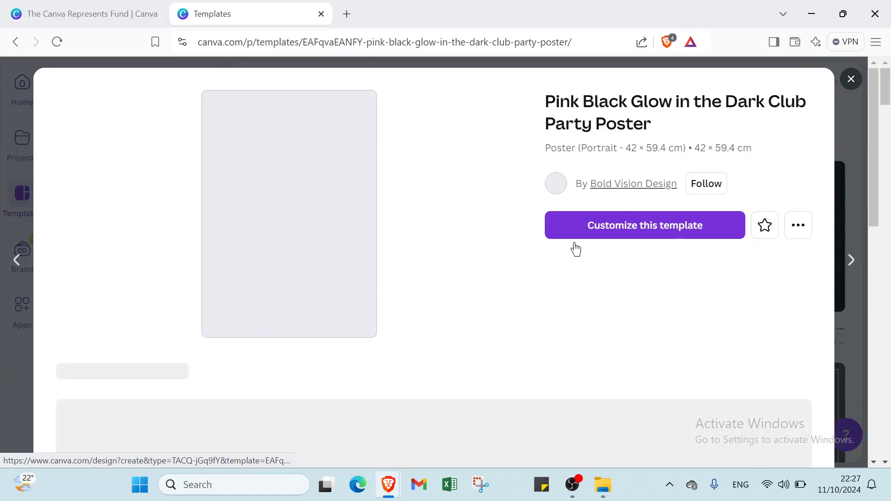
{"action": "left_click", "coordinate": [641, 226]}
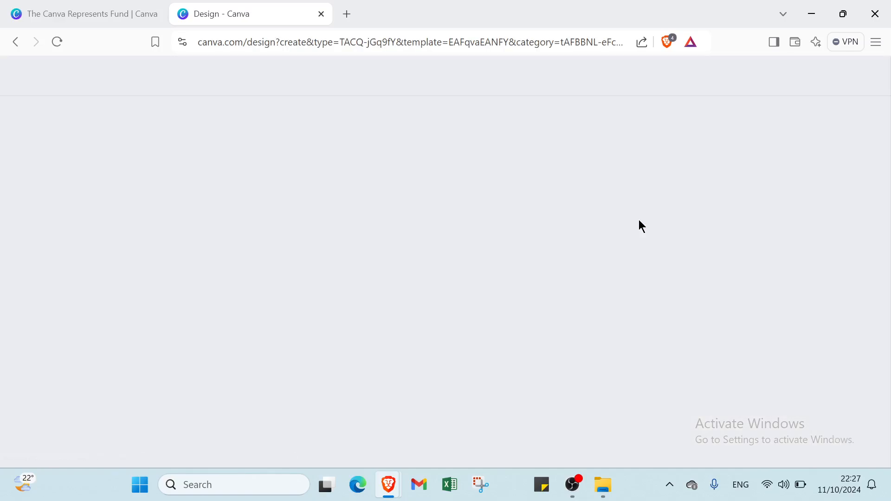
{"action": "left_click", "coordinate": [179, 43]}
{"action": "left_click", "coordinate": [200, 110]}
{"action": "left_click", "coordinate": [181, 45]}
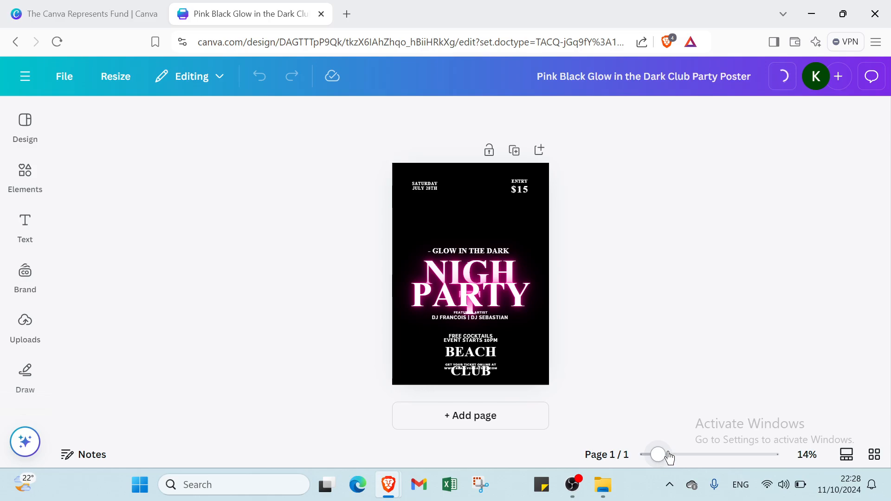
Step: Duplicate the poster page and move page 1 down below its copy
{"action": "left_click", "coordinate": [669, 457]}
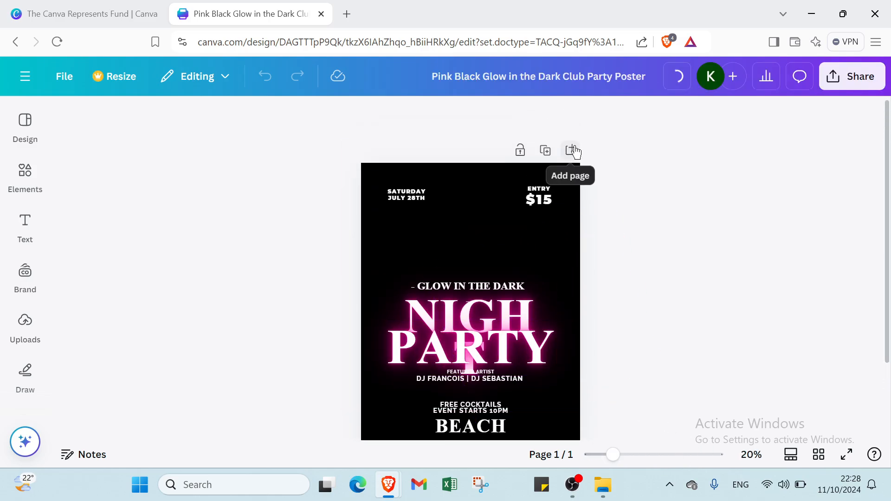
{"action": "left_click", "coordinate": [542, 152]}
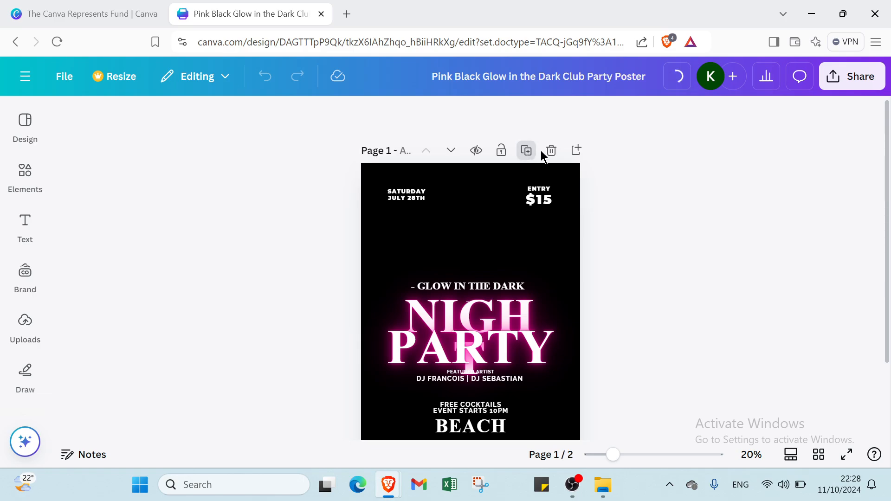
{"action": "scroll", "coordinate": [533, 176], "scroll_direction": "up", "scroll_amount": 4}
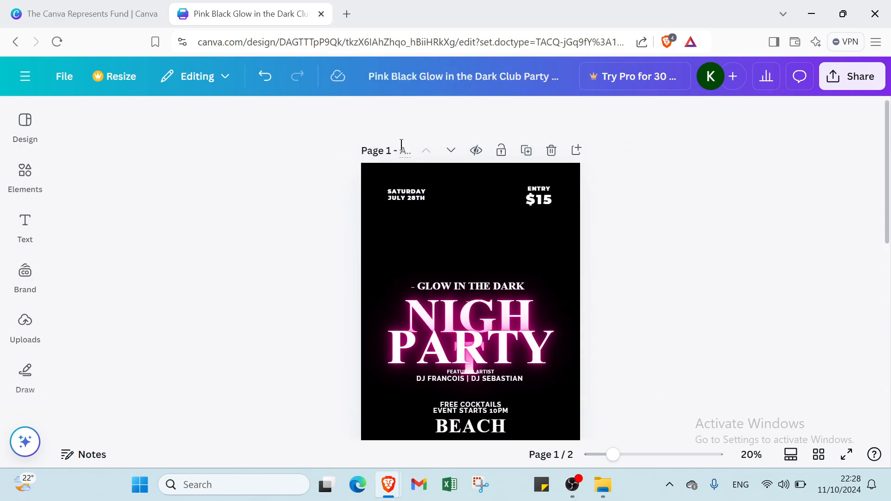
{"action": "left_click", "coordinate": [453, 153]}
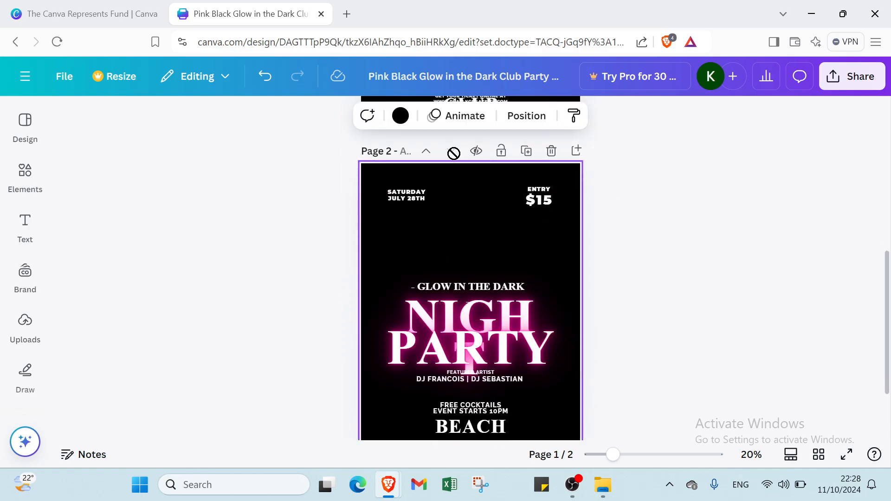
Step: Move page 2 back above page 1 and delete the first page of the poster
{"action": "left_click", "coordinate": [433, 153]}
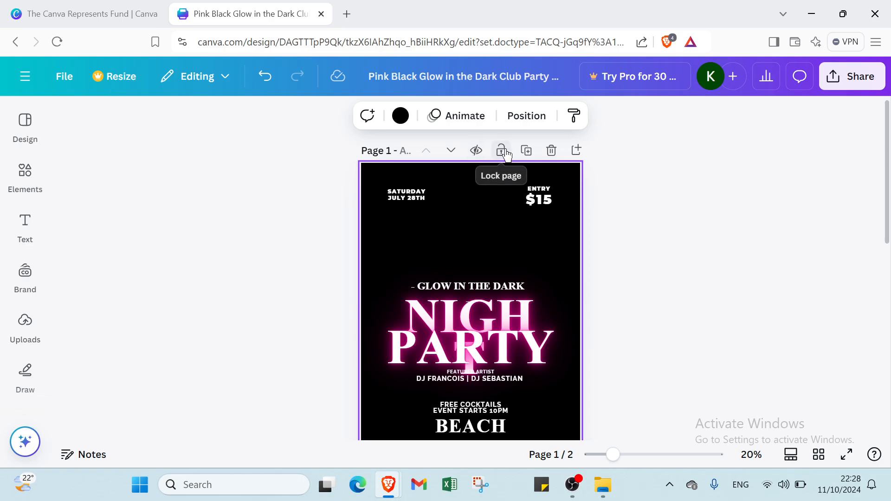
{"action": "left_click", "coordinate": [552, 152]}
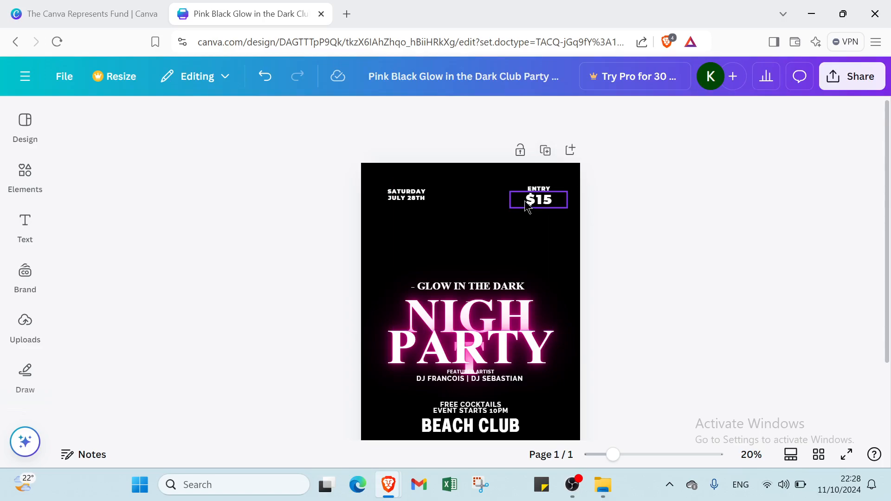
{"action": "left_click", "coordinate": [500, 194]}
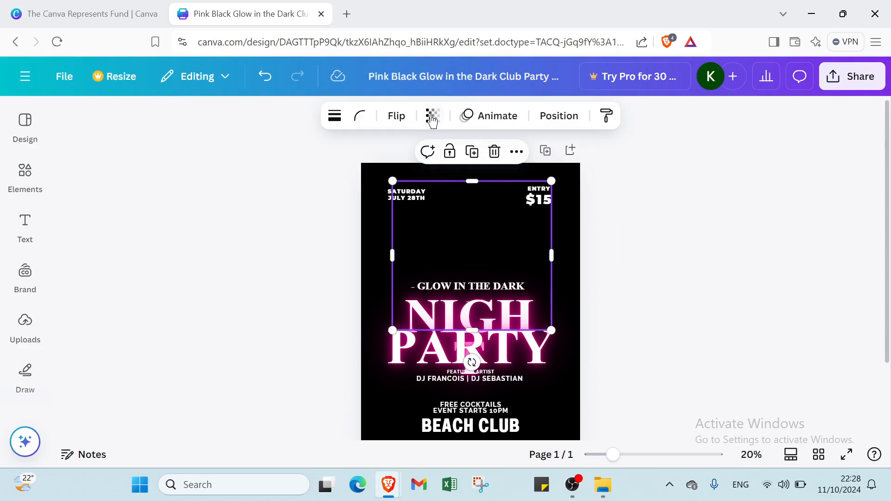
{"action": "left_click", "coordinate": [289, 167]}
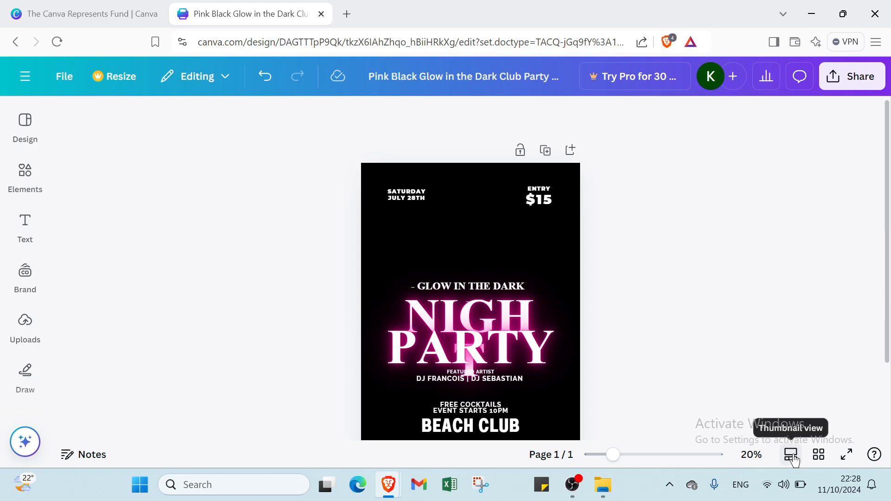
Step: Try out the thumbnail and grid page views, and preview the poster in full screen before returning to the editor
{"action": "left_click", "coordinate": [792, 456]}
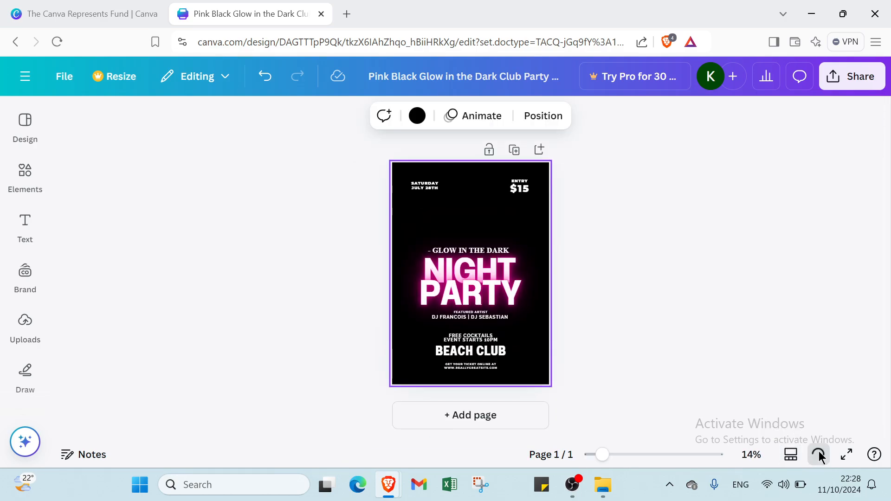
{"action": "left_click", "coordinate": [819, 455]}
{"action": "left_click", "coordinate": [819, 454]}
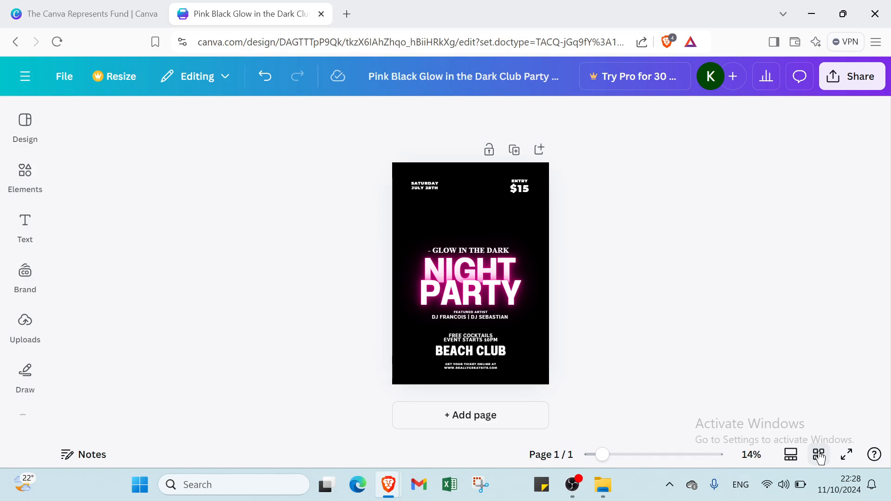
{"action": "left_click", "coordinate": [845, 458]}
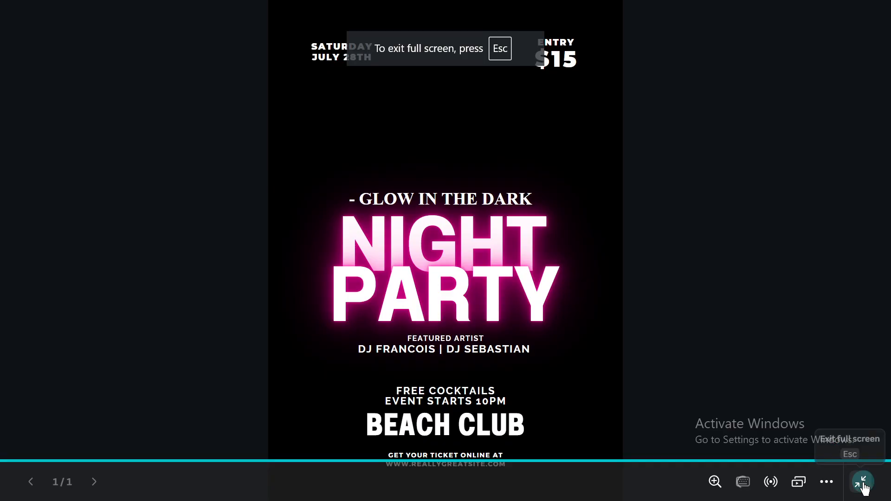
{"action": "left_click", "coordinate": [863, 486]}
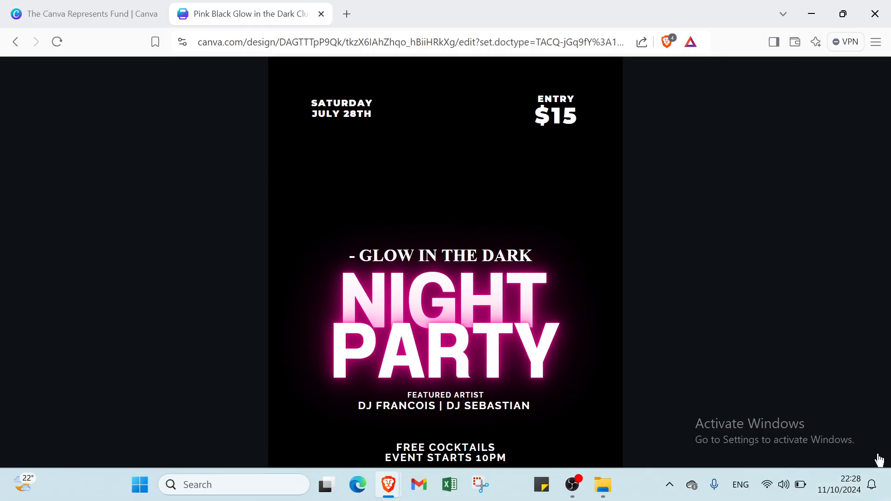
Step: Ask the help assistant "how to make posters"
{"action": "left_click", "coordinate": [875, 455]}
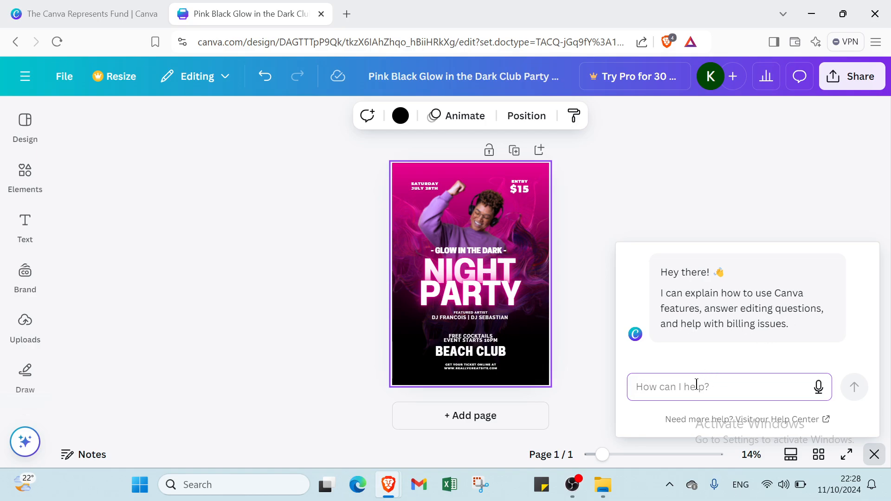
{"action": "type", "text": "h"}
{"action": "key", "text": "BackSpace"}
{"action": "type", "text": "how to make posters"}
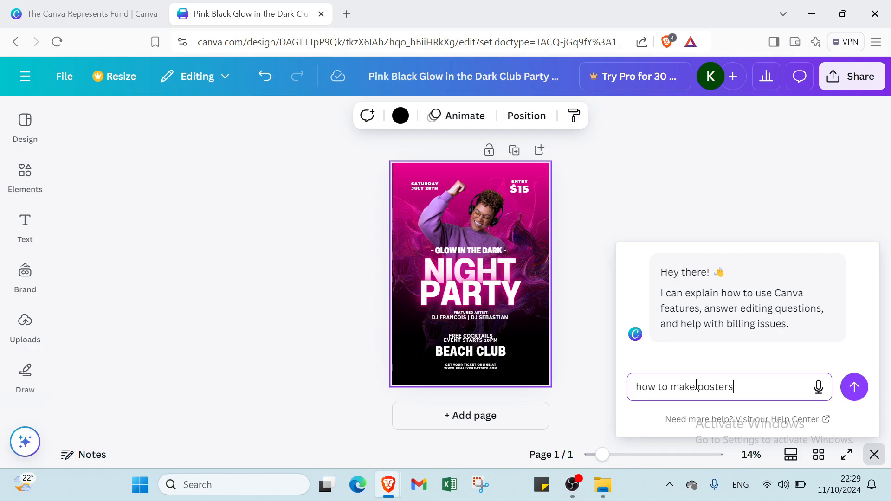
{"action": "key", "text": "Return"}
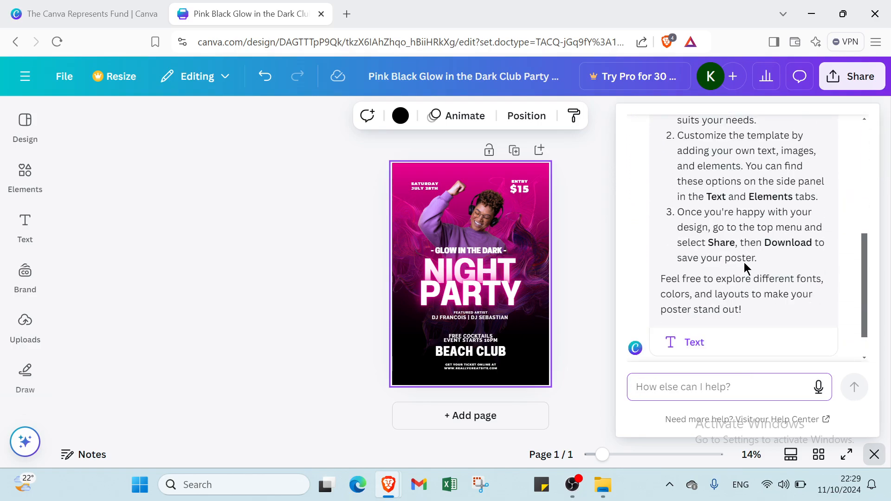
Step: Read through the assistant's poster-making instructions and close the help chat
{"action": "scroll", "coordinate": [747, 320], "scroll_direction": "up", "scroll_amount": 6}
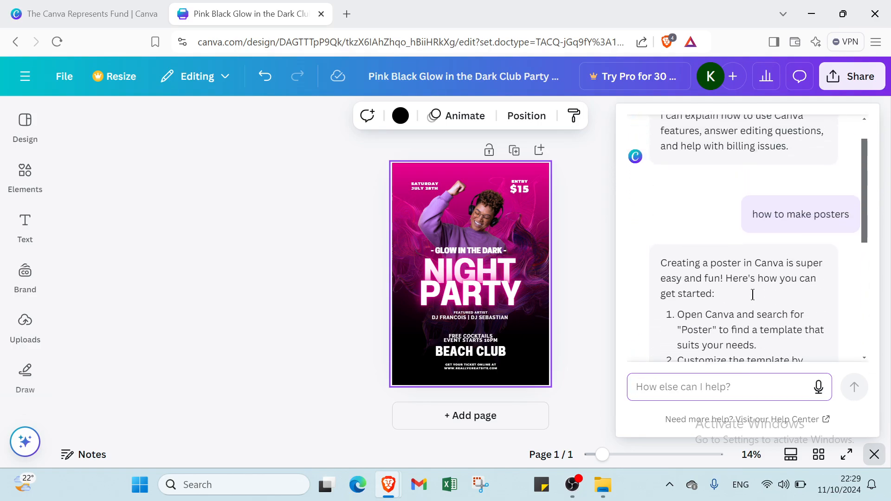
{"action": "scroll", "coordinate": [753, 299], "scroll_direction": "down", "scroll_amount": 5}
{"action": "scroll", "coordinate": [754, 299], "scroll_direction": "up", "scroll_amount": 5}
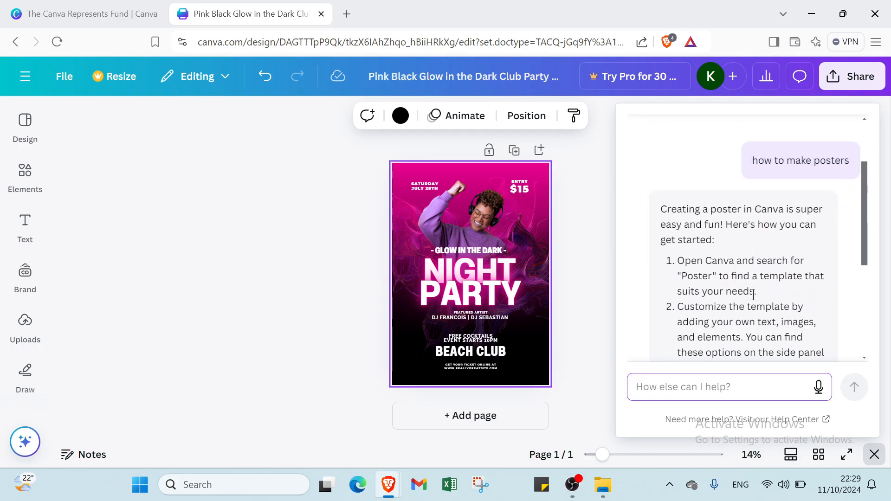
{"action": "scroll", "coordinate": [754, 300], "scroll_direction": "down", "scroll_amount": 2}
{"action": "scroll", "coordinate": [763, 261], "scroll_direction": "down", "scroll_amount": 1}
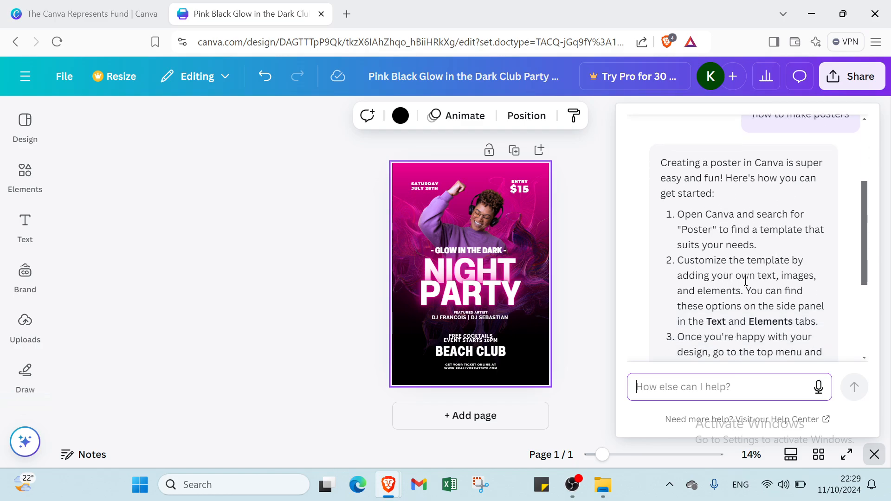
{"action": "scroll", "coordinate": [765, 288], "scroll_direction": "down", "scroll_amount": 1}
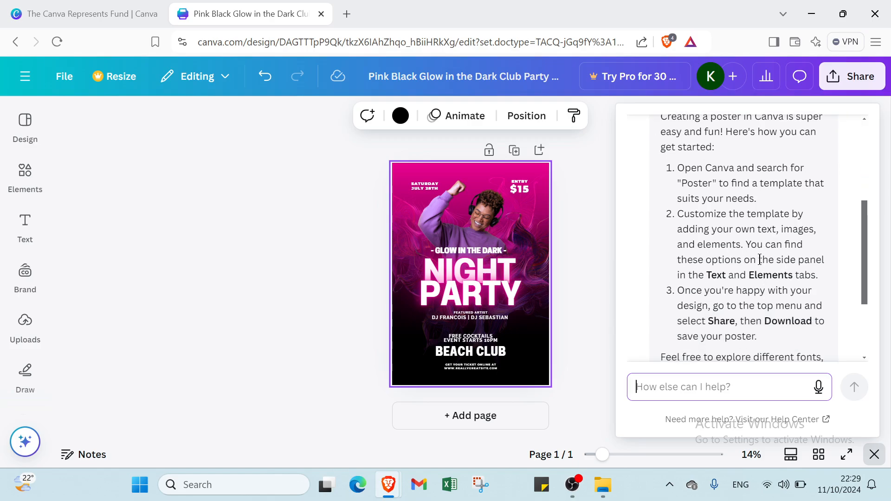
{"action": "scroll", "coordinate": [727, 282], "scroll_direction": "down", "scroll_amount": 2}
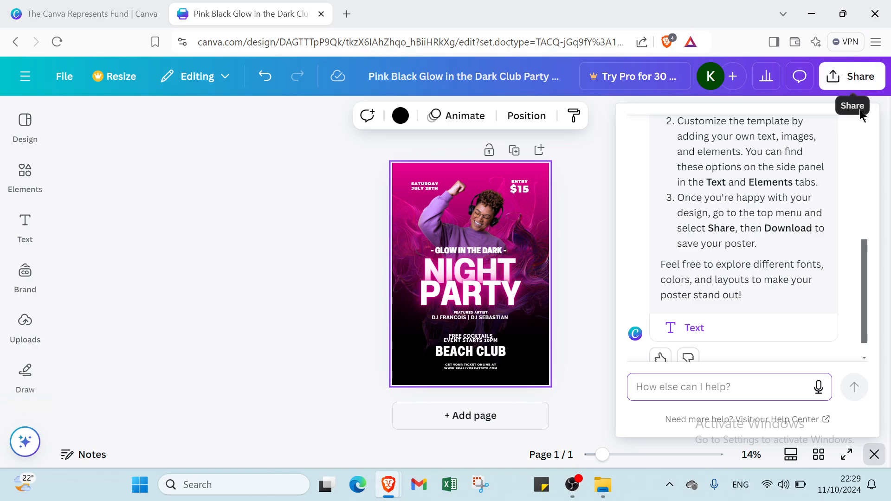
{"action": "left_click", "coordinate": [612, 227]}
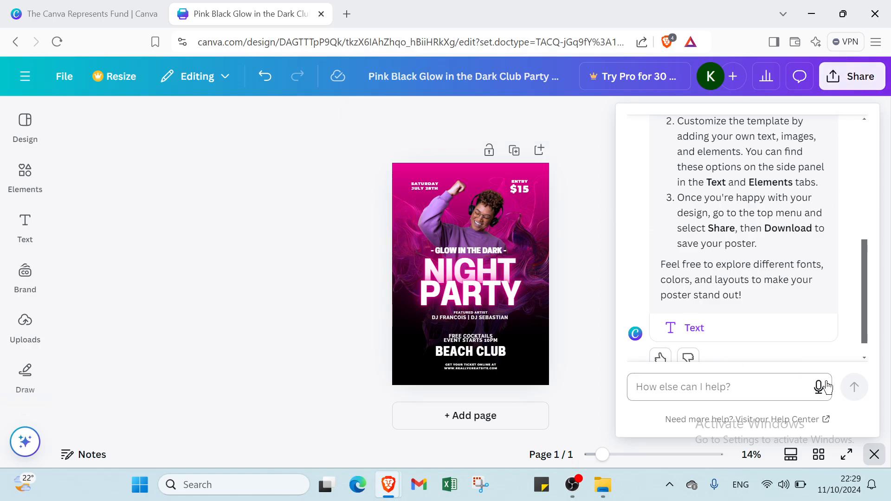
{"action": "left_click", "coordinate": [875, 455]}
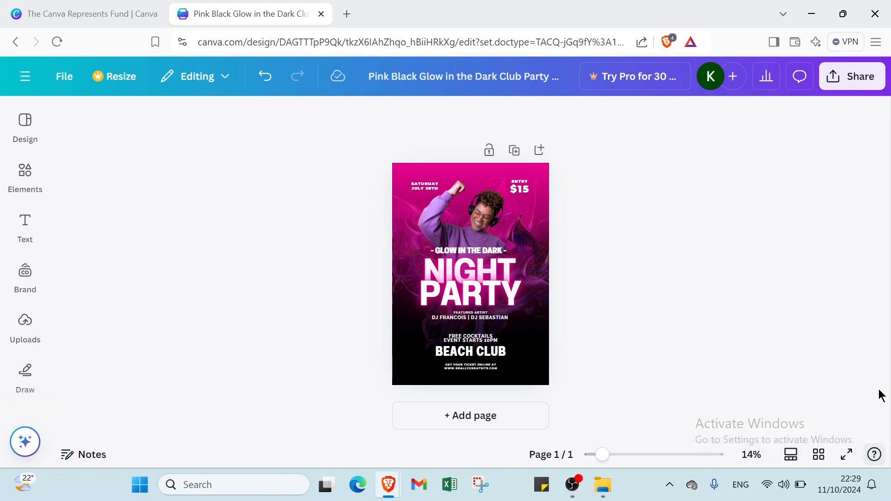
Step: Look over the design's sharing options and the poster templates offered for the design
{"action": "left_click", "coordinate": [856, 77]}
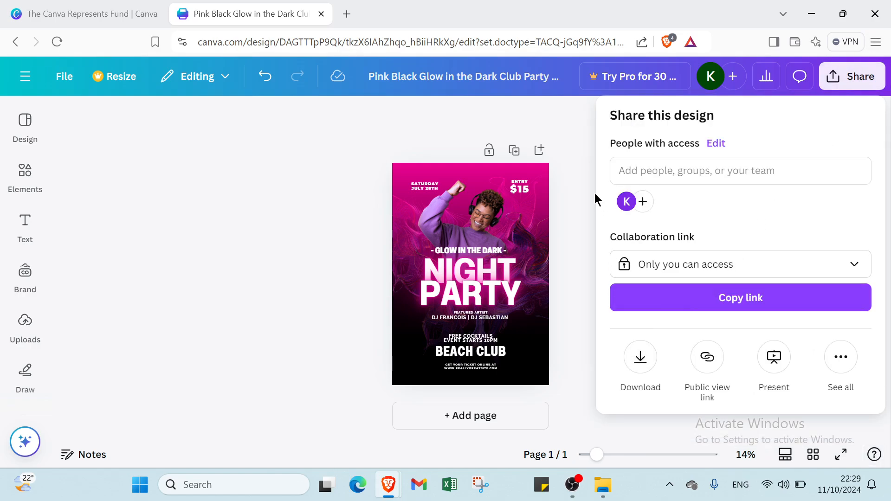
{"action": "left_click", "coordinate": [567, 174]}
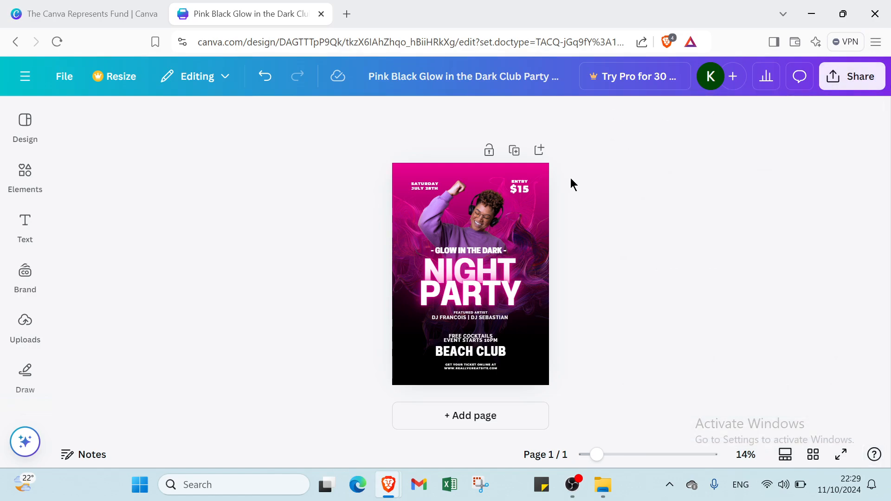
{"action": "left_click", "coordinate": [21, 126]}
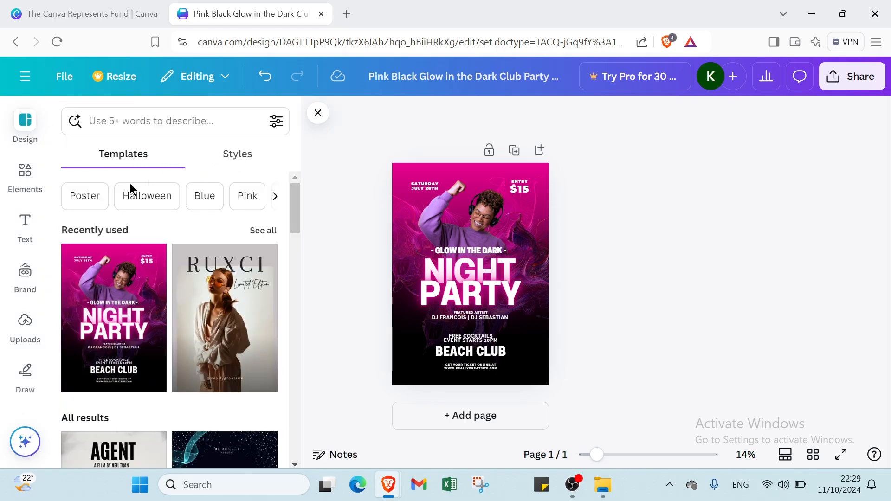
Step: Browse the elements library, from shapes and graphics through to mockups and collections
{"action": "left_click", "coordinate": [28, 176]}
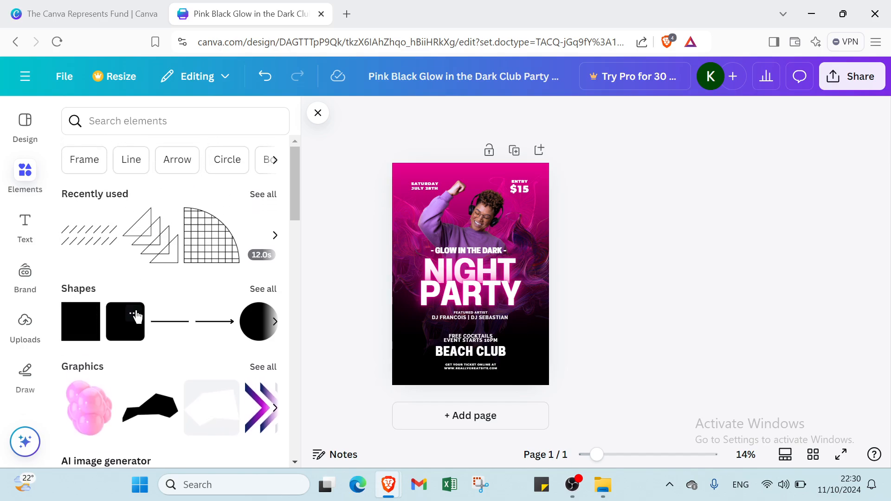
{"action": "scroll", "coordinate": [119, 341], "scroll_direction": "down", "scroll_amount": 3}
{"action": "scroll", "coordinate": [117, 337], "scroll_direction": "down", "scroll_amount": 6}
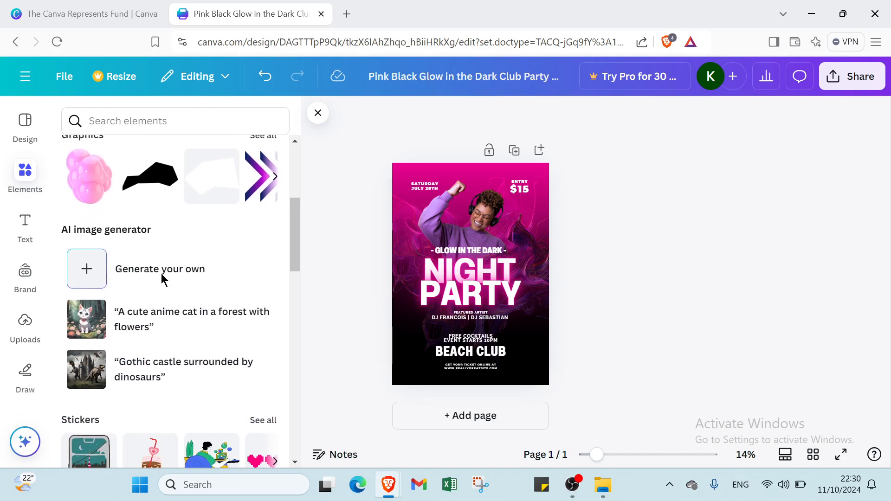
{"action": "scroll", "coordinate": [138, 299], "scroll_direction": "down", "scroll_amount": 4}
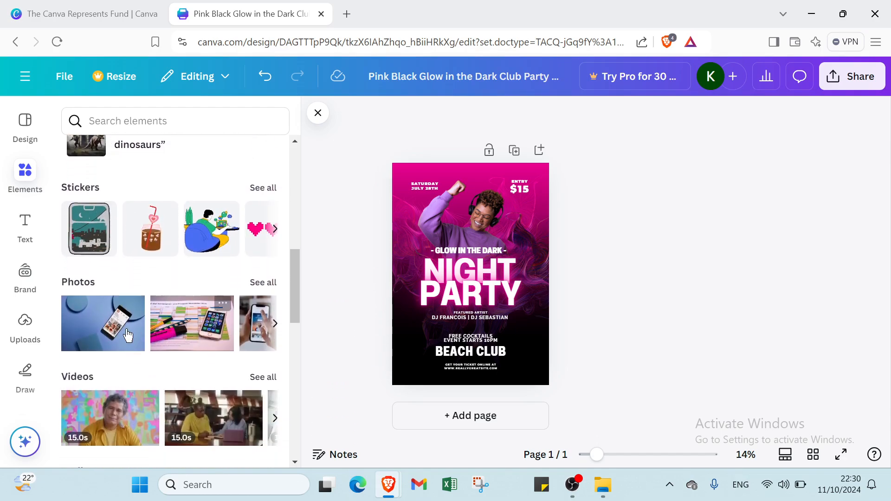
{"action": "scroll", "coordinate": [103, 334], "scroll_direction": "down", "scroll_amount": 6}
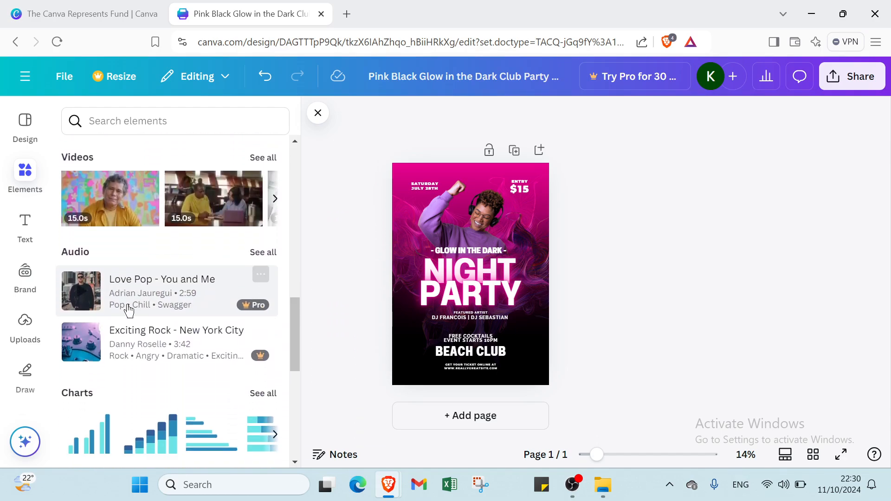
{"action": "scroll", "coordinate": [133, 311], "scroll_direction": "down", "scroll_amount": 8}
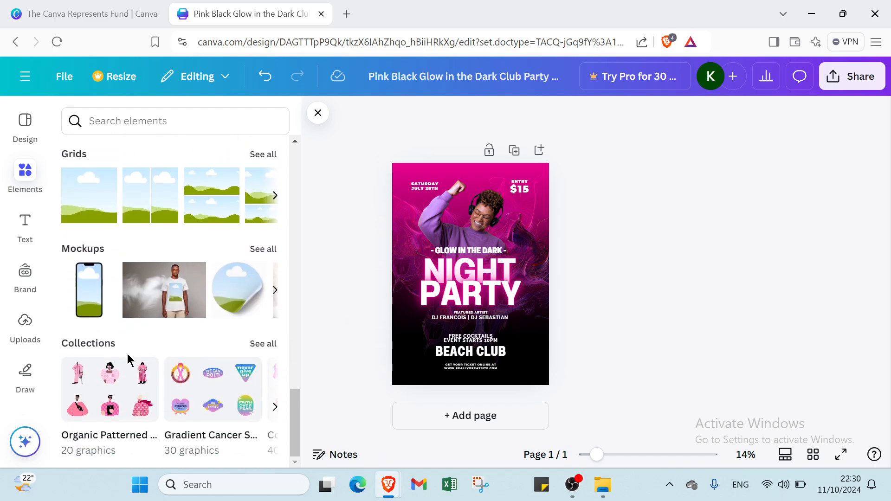
{"action": "scroll", "coordinate": [85, 311], "scroll_direction": "up", "scroll_amount": 15}
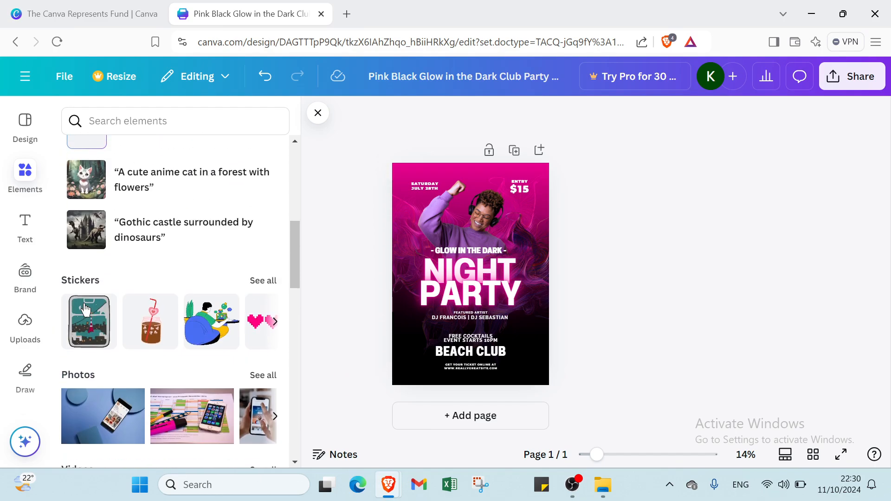
{"action": "scroll", "coordinate": [85, 310], "scroll_direction": "up", "scroll_amount": 8}
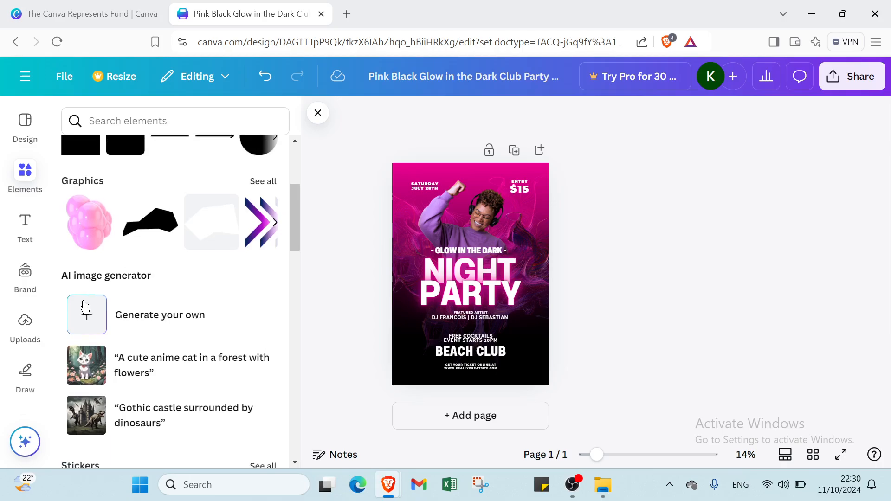
Step: Inspect the text tools by viewing the Magic Write prompt and the Brand Kit setup, closing both without changes
{"action": "left_click", "coordinate": [39, 227]}
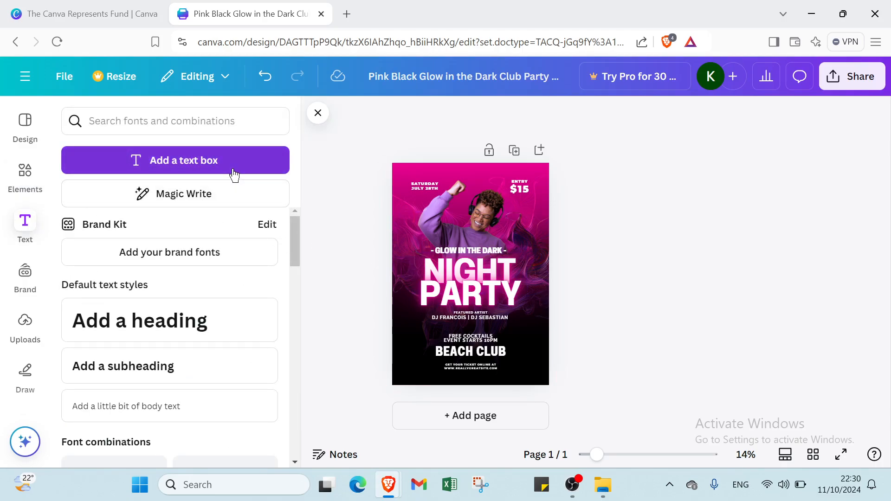
{"action": "left_click", "coordinate": [232, 193]}
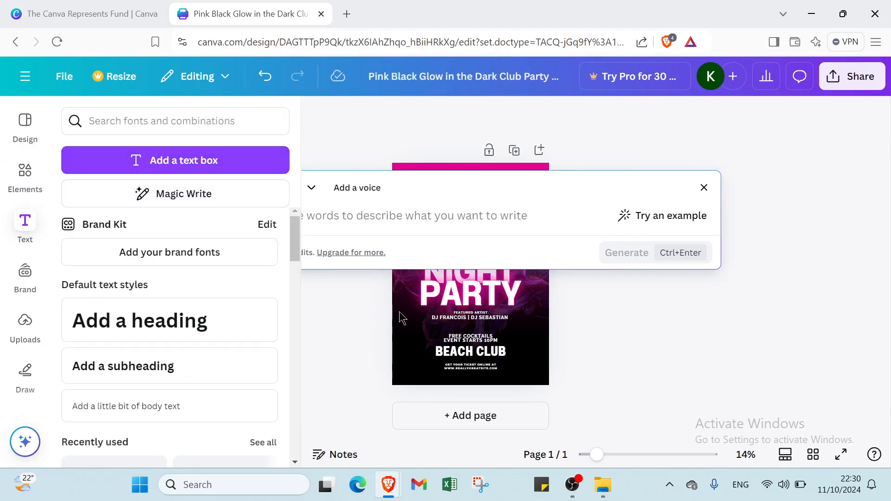
{"action": "left_click", "coordinate": [378, 320]}
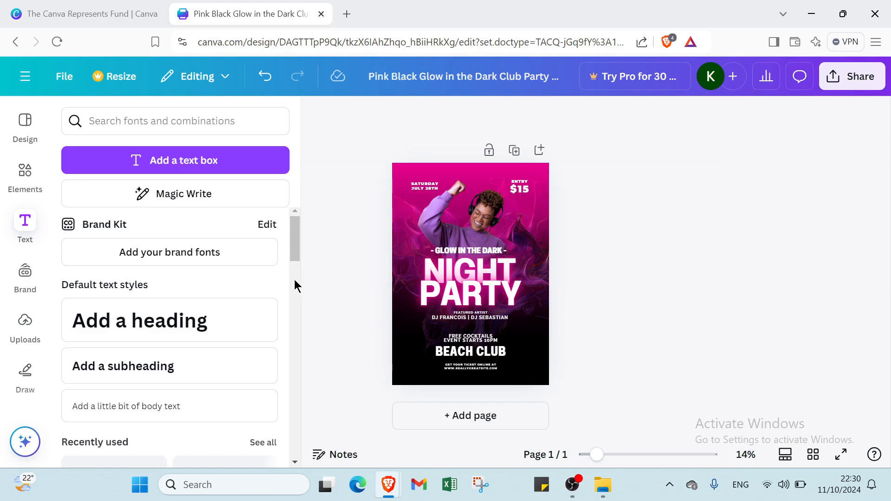
{"action": "left_click", "coordinate": [219, 250]}
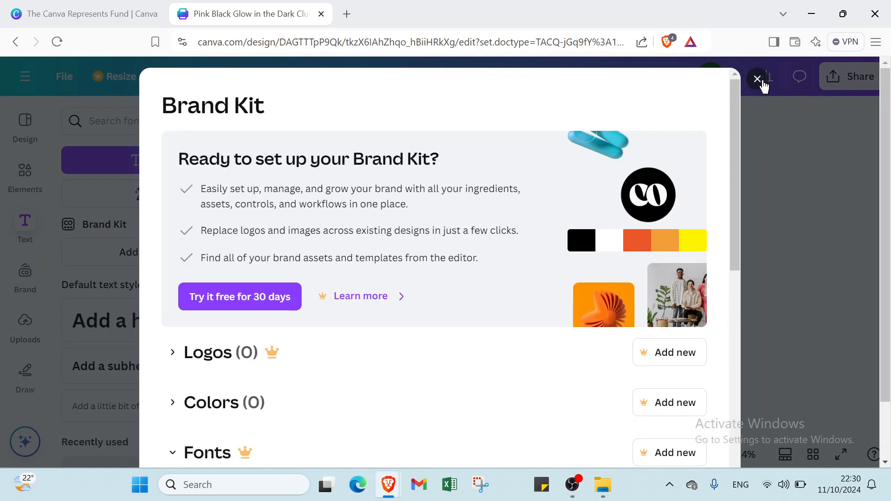
{"action": "left_click", "coordinate": [761, 83]}
Step: Add a default heading, subheading and body text box to the poster
{"action": "left_click", "coordinate": [212, 331]}
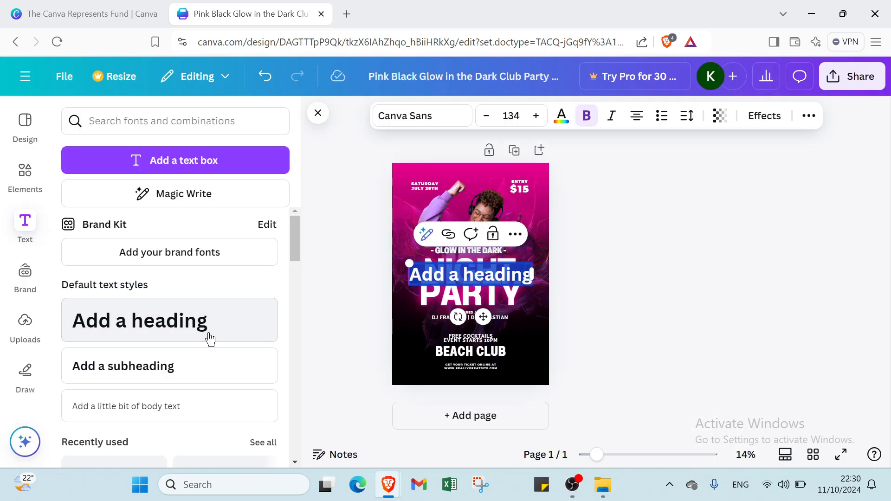
{"action": "left_click", "coordinate": [203, 365]}
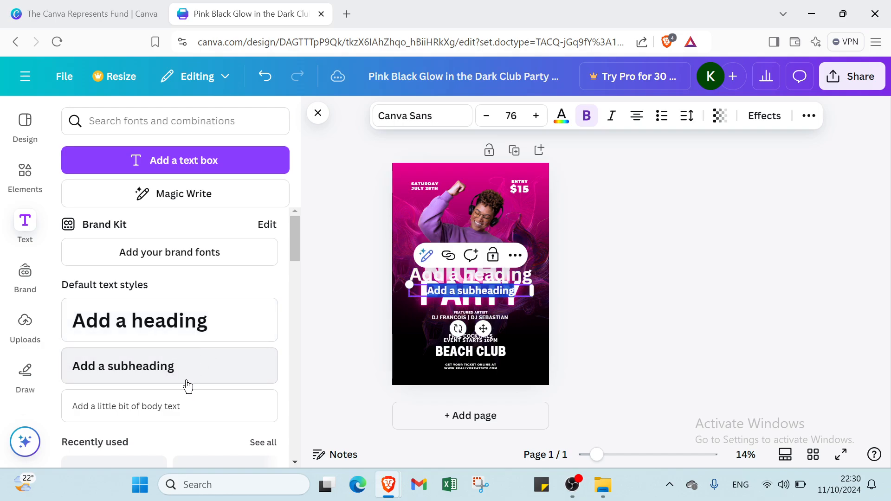
{"action": "left_click", "coordinate": [174, 405]}
{"action": "scroll", "coordinate": [232, 378], "scroll_direction": "down", "scroll_amount": 3}
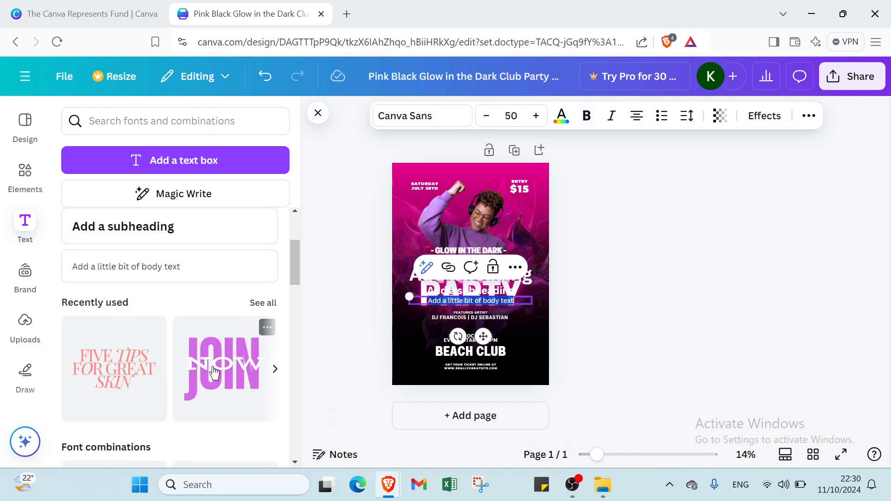
Step: Add the "Five Tips for Great Skin" font combination to the poster
{"action": "scroll", "coordinate": [131, 314], "scroll_direction": "down", "scroll_amount": 3}
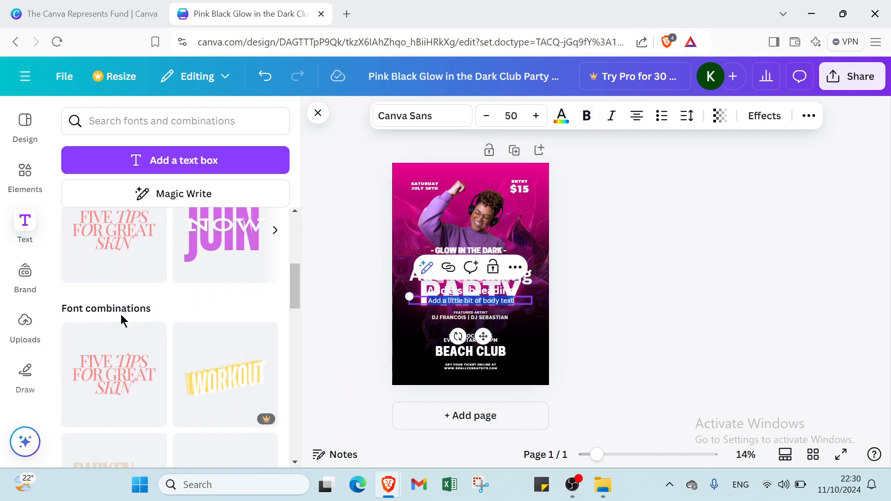
{"action": "scroll", "coordinate": [121, 314], "scroll_direction": "down", "scroll_amount": 2}
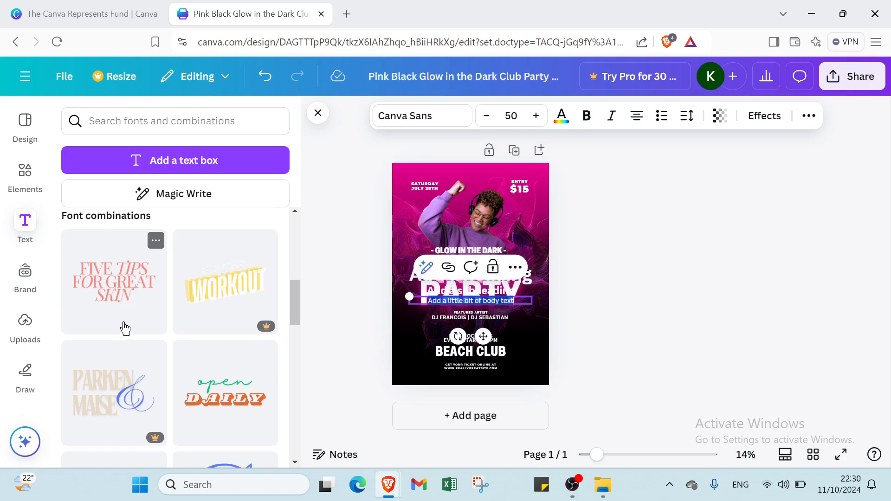
{"action": "left_click", "coordinate": [133, 281]}
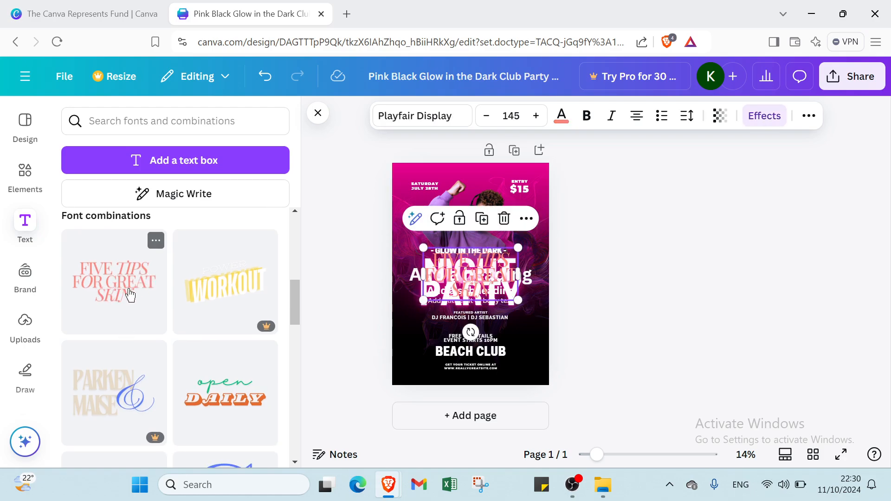
Step: Look through the Brand Kit options and the media upload options
{"action": "left_click", "coordinate": [32, 282]}
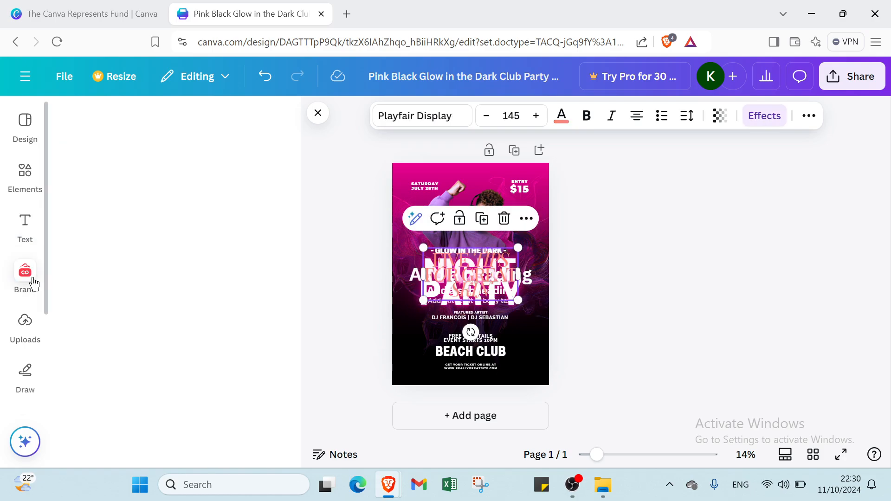
{"action": "scroll", "coordinate": [93, 309], "scroll_direction": "down", "scroll_amount": 5}
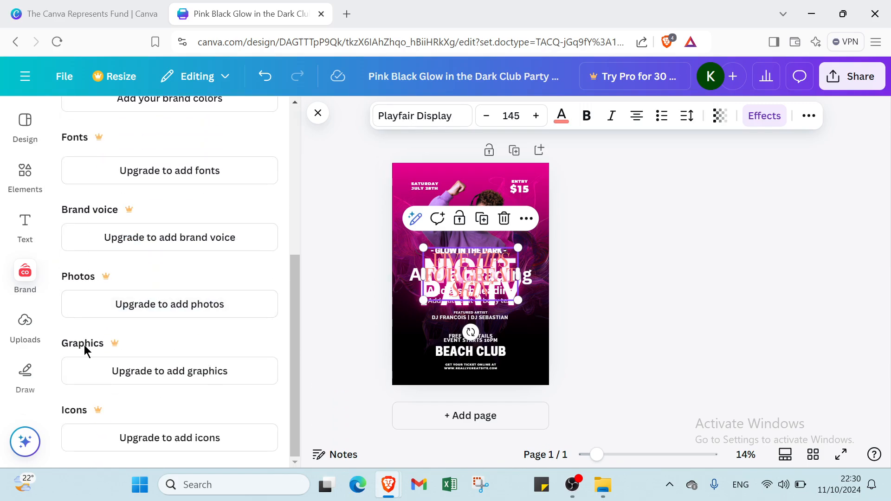
{"action": "left_click", "coordinate": [26, 320]}
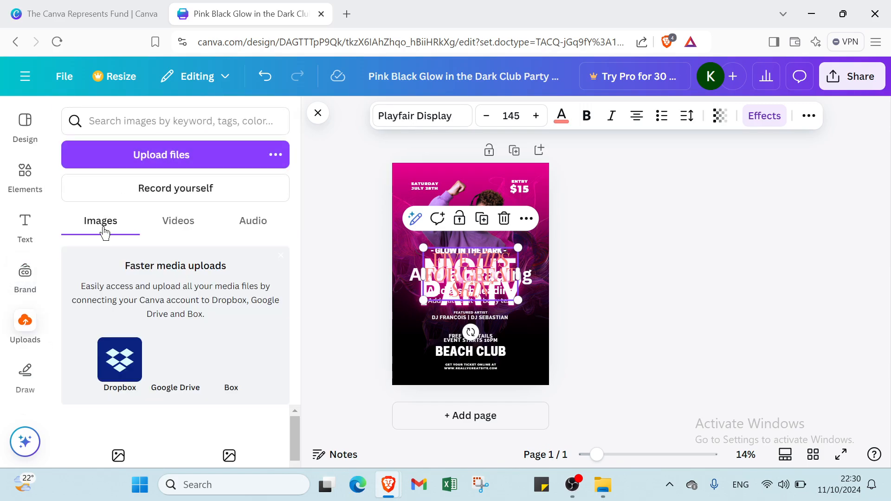
Step: Record a short camera clip of yourself over the poster, delete it and exit the recording studio
{"action": "left_click", "coordinate": [174, 189]}
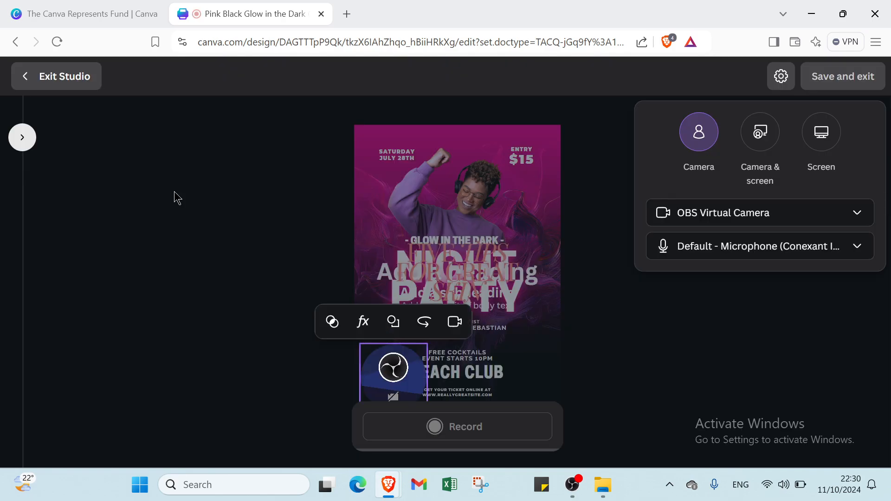
{"action": "left_click", "coordinate": [449, 427]}
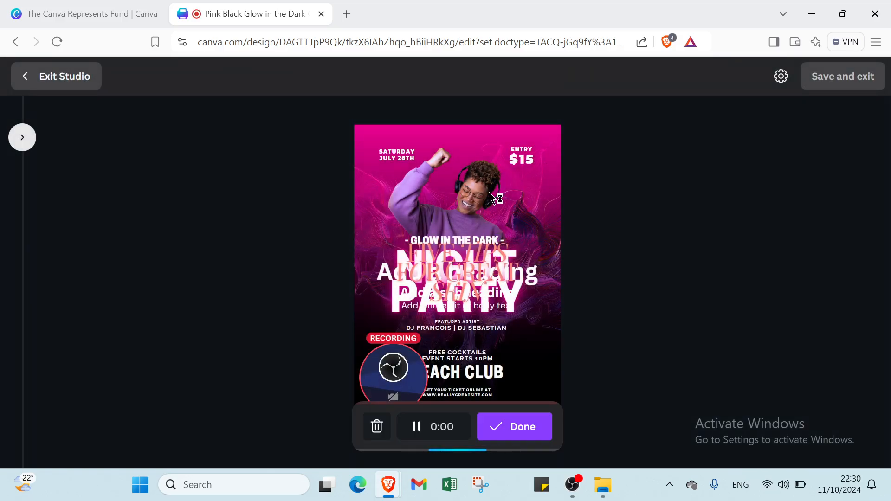
{"action": "left_click", "coordinate": [506, 431]}
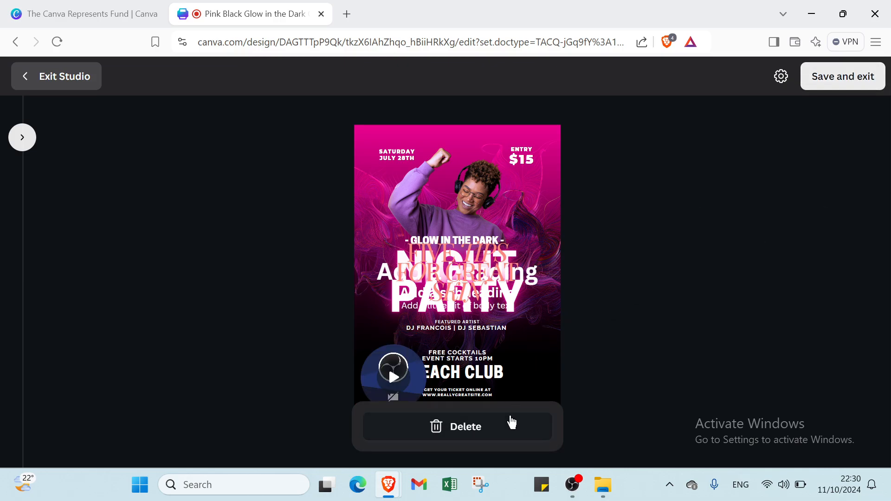
{"action": "left_click", "coordinate": [510, 424]}
{"action": "left_click", "coordinate": [598, 309]}
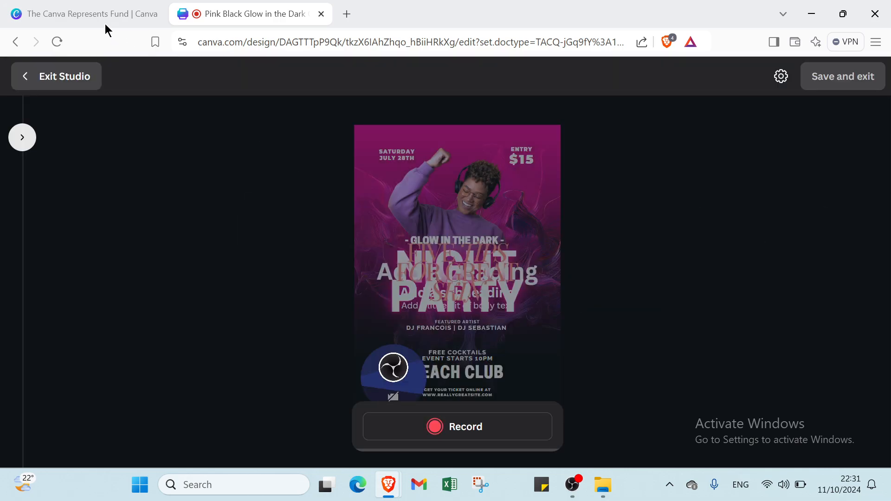
{"action": "left_click", "coordinate": [65, 77]}
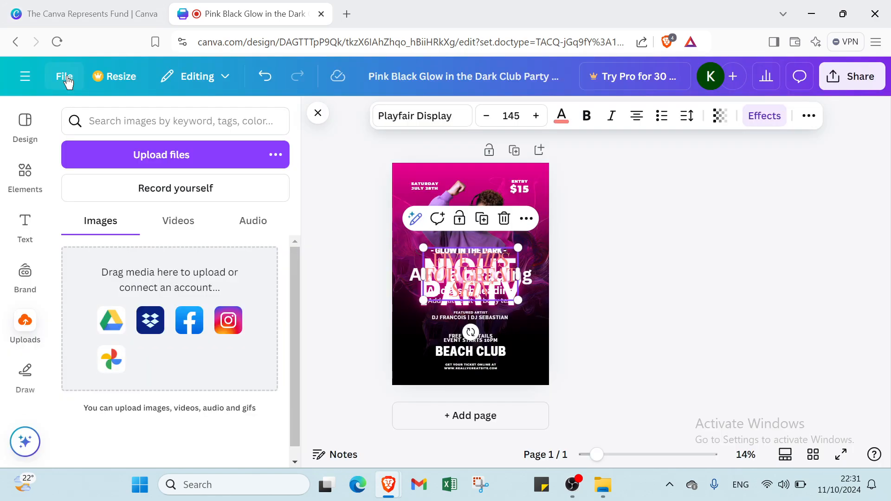
Step: Scribble freehand strokes over the poster with the red marker and erase them
{"action": "left_click", "coordinate": [18, 370]}
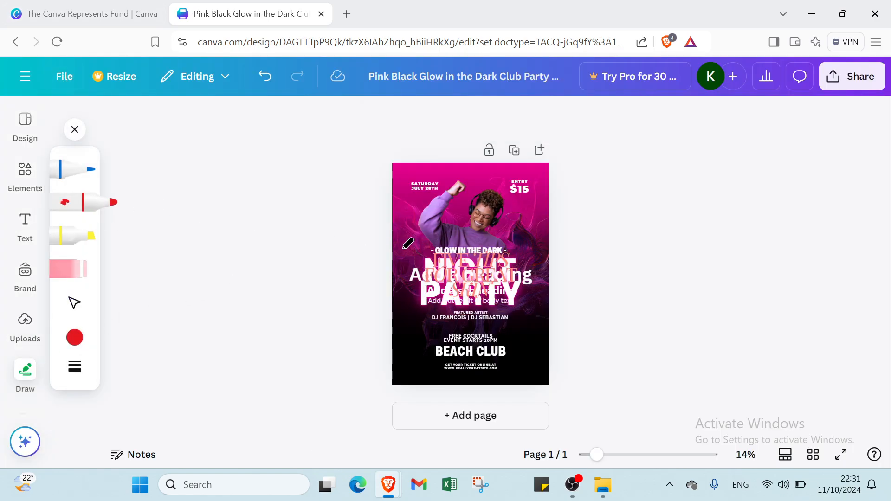
{"action": "mouse_move", "coordinate": [463, 204]}
{"action": "left_mouse_down"}
{"action": "mouse_move", "coordinate": [398, 304]}
{"action": "mouse_move", "coordinate": [510, 173]}
{"action": "mouse_move", "coordinate": [411, 237]}
{"action": "mouse_move", "coordinate": [467, 246]}
{"action": "mouse_move", "coordinate": [462, 241]}
{"action": "mouse_move", "coordinate": [452, 282]}
{"action": "mouse_move", "coordinate": [404, 297]}
{"action": "left_mouse_up"}
{"action": "mouse_move", "coordinate": [345, 262]}
{"action": "left_mouse_down"}
{"action": "mouse_move", "coordinate": [443, 220]}
{"action": "mouse_move", "coordinate": [493, 225]}
{"action": "mouse_move", "coordinate": [495, 239]}
{"action": "mouse_move", "coordinate": [517, 242]}
{"action": "left_mouse_up"}
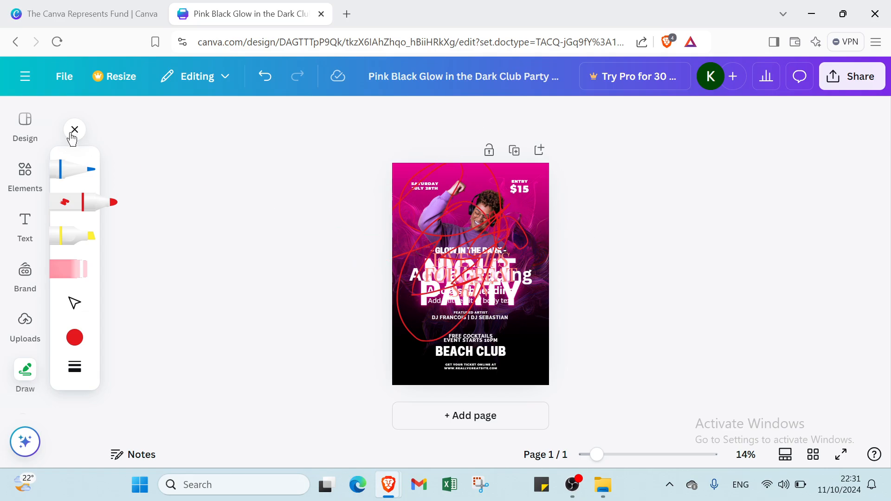
{"action": "left_click", "coordinate": [75, 268]}
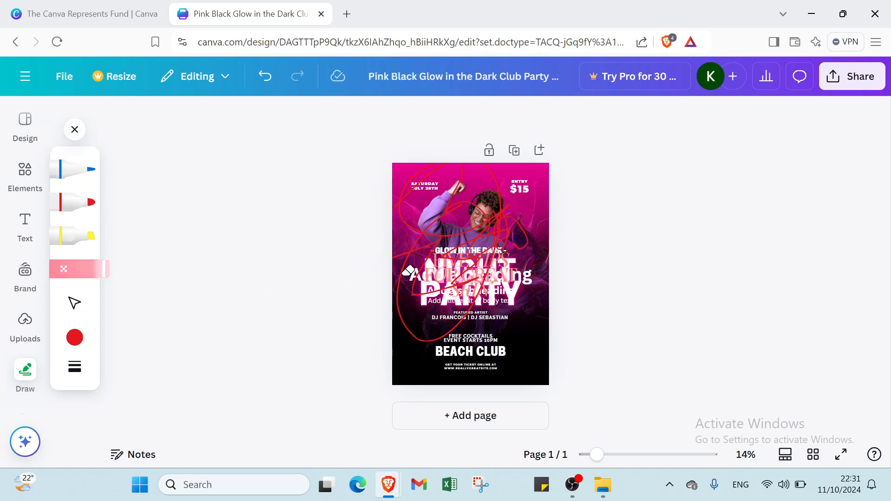
{"action": "left_click", "coordinate": [430, 245]}
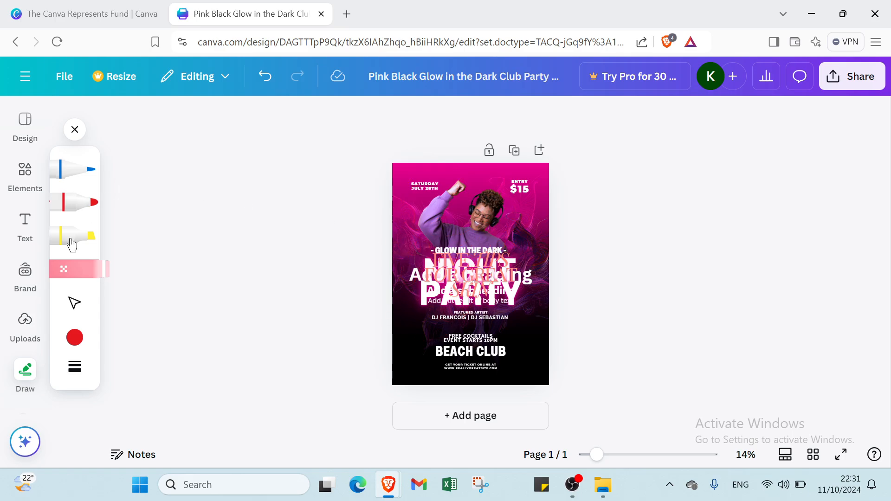
{"action": "left_click", "coordinate": [94, 278]}
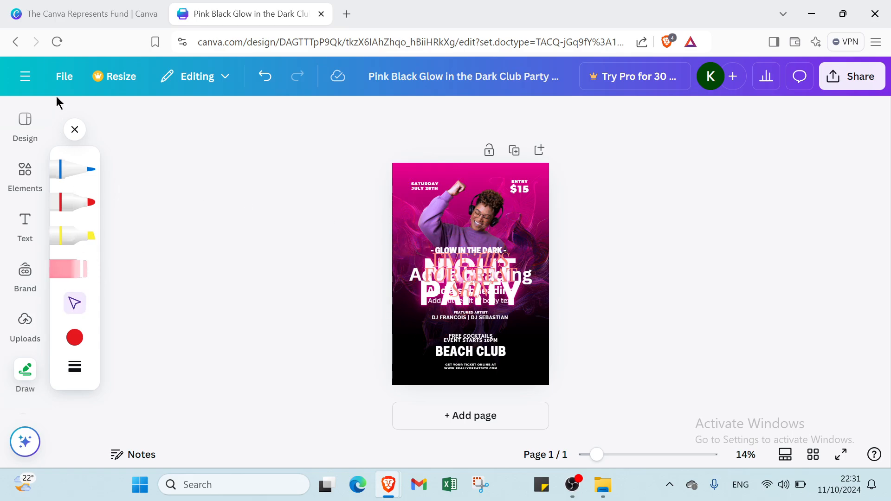
Step: Close the template suggestions and undo all edits made to the poster, back to the original one-page template
{"action": "left_click", "coordinate": [29, 124]}
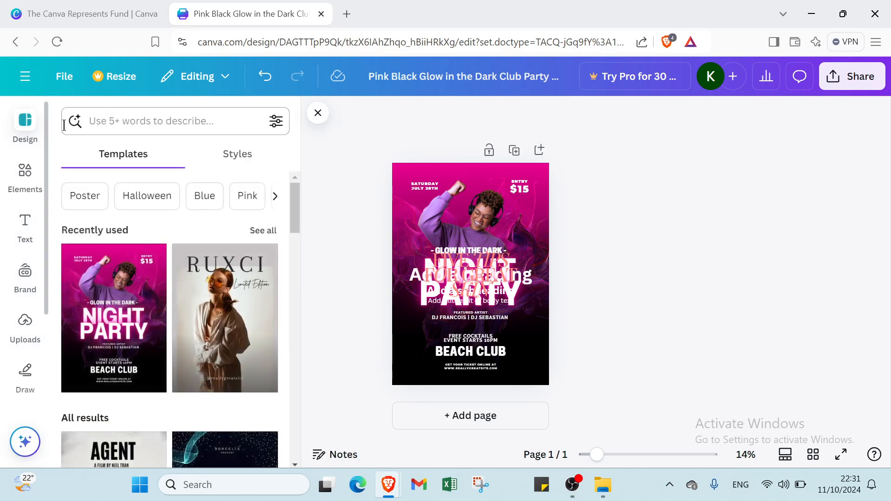
{"action": "left_click", "coordinate": [317, 113]}
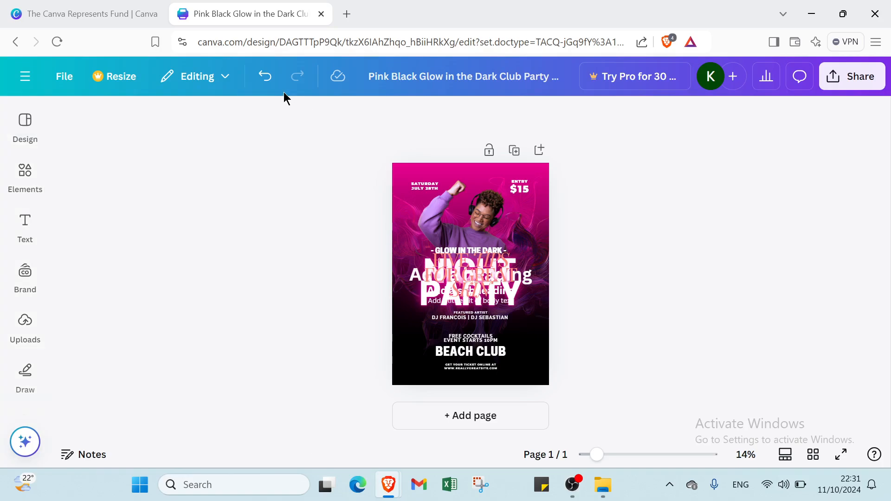
{"action": "left_click", "coordinate": [271, 84]}
{"action": "left_click", "coordinate": [271, 80]}
{"action": "left_click", "coordinate": [271, 80]}
{"action": "left_click", "coordinate": [271, 80]}
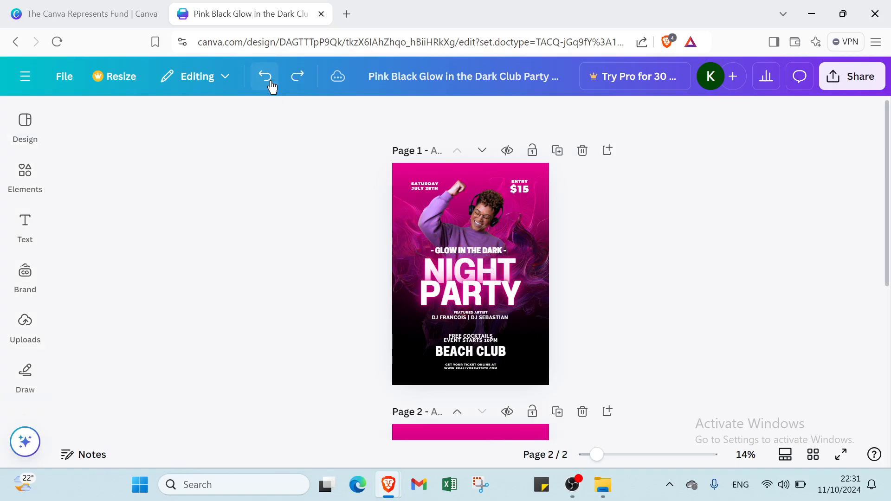
{"action": "left_click", "coordinate": [271, 80]}
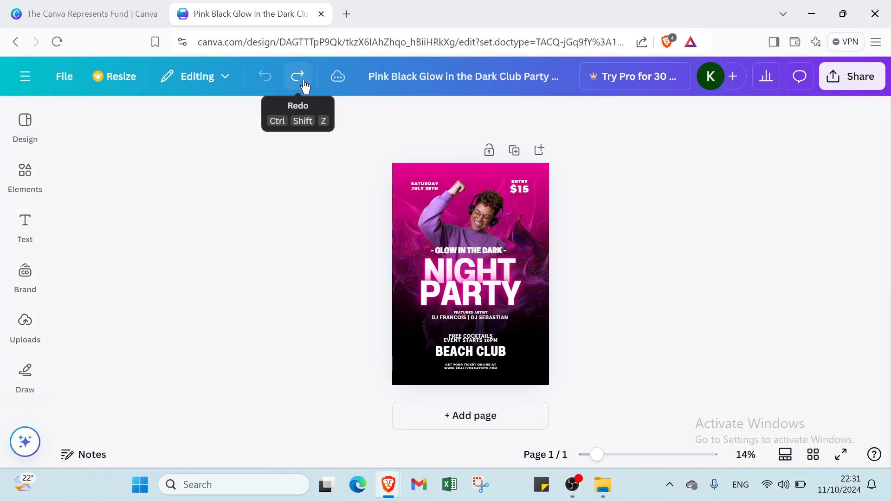
Step: Set the design's collaboration link to "Anyone with the link" with the "Can edit" permission
{"action": "left_click", "coordinate": [880, 74]}
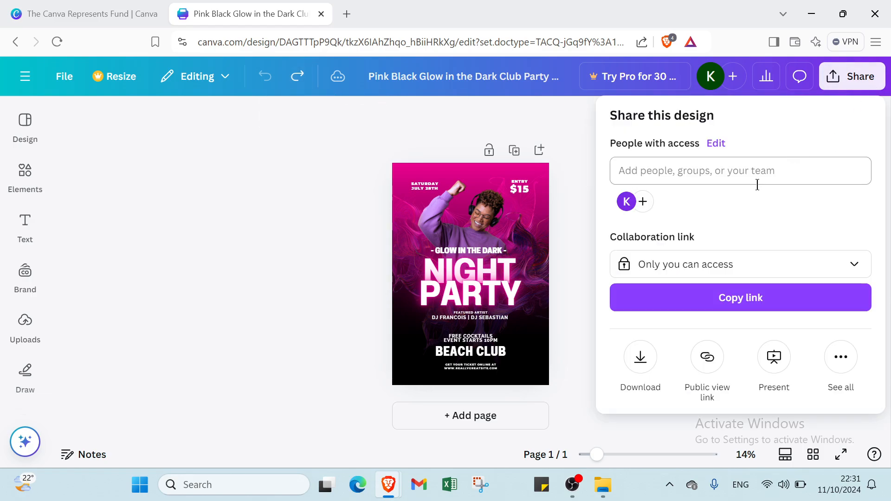
{"action": "left_click", "coordinate": [733, 272]}
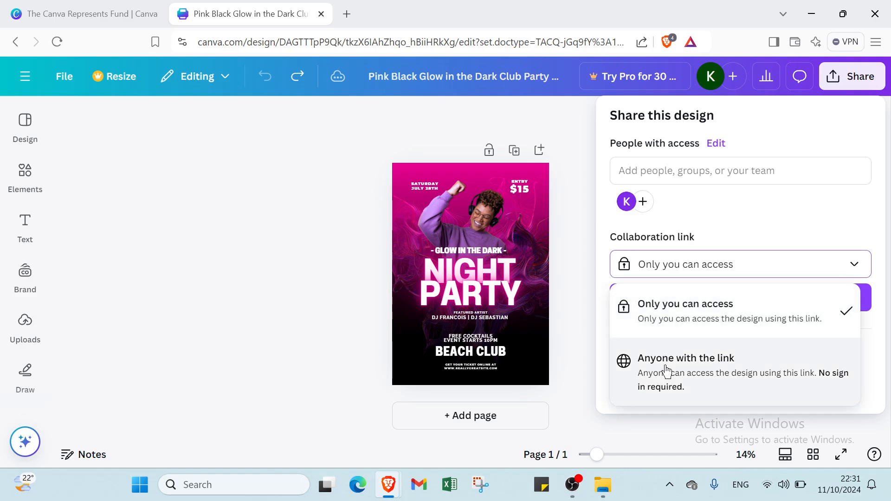
{"action": "left_click", "coordinate": [798, 377]}
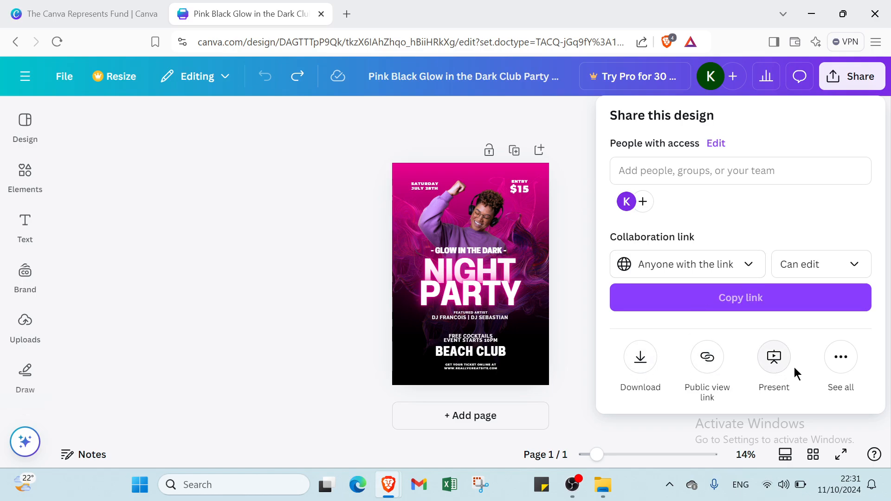
Step: View the full list of ways to publish the design and close the sharing options
{"action": "left_click", "coordinate": [843, 374]}
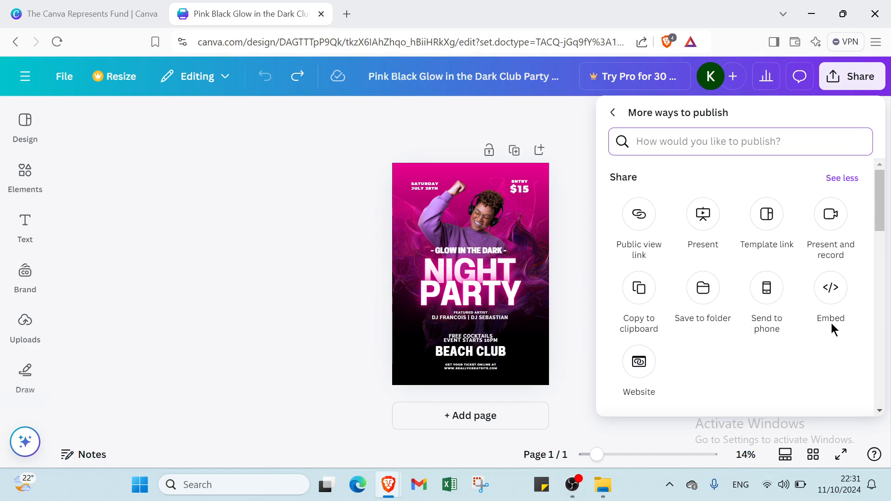
{"action": "left_click", "coordinate": [615, 113]}
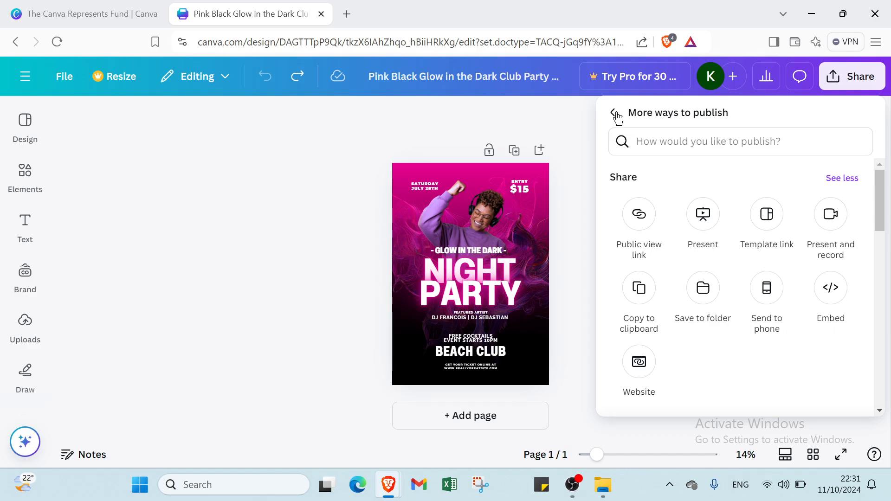
{"action": "left_click", "coordinate": [564, 130]}
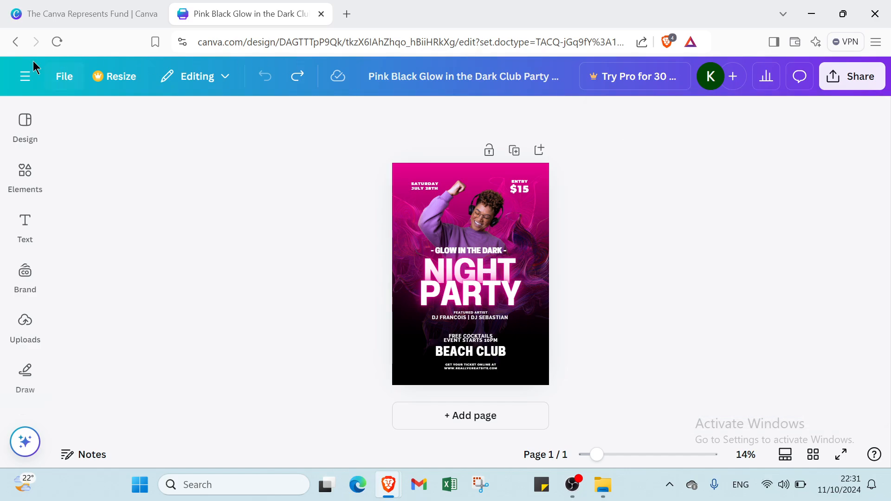
Step: Leave the poster editor and return to the Canva home page
{"action": "left_click", "coordinate": [25, 76]}
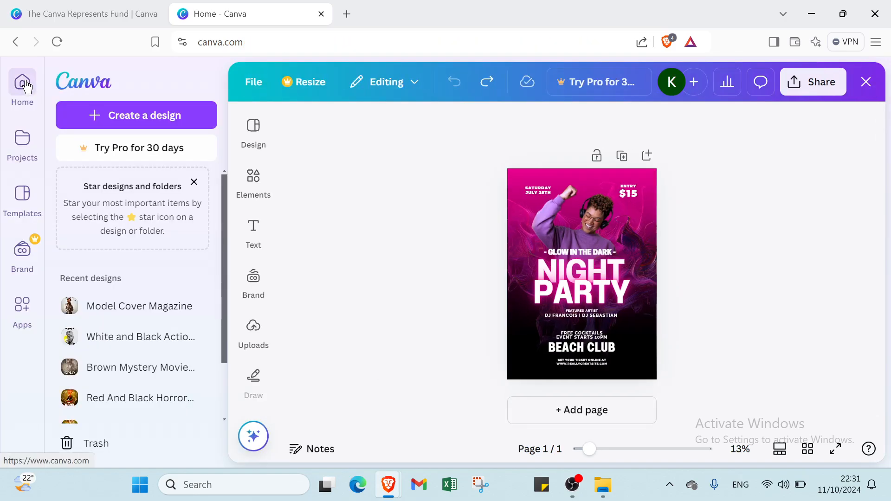
{"action": "left_click", "coordinate": [24, 85]}
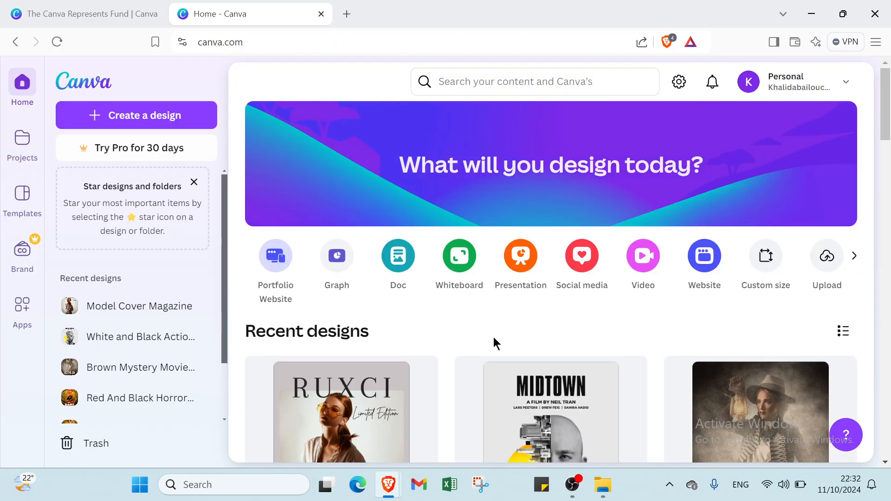
Step: Review the Canva Represents Fund page, including its sections on representative content and becoming an artist
{"action": "left_click", "coordinate": [54, 15]}
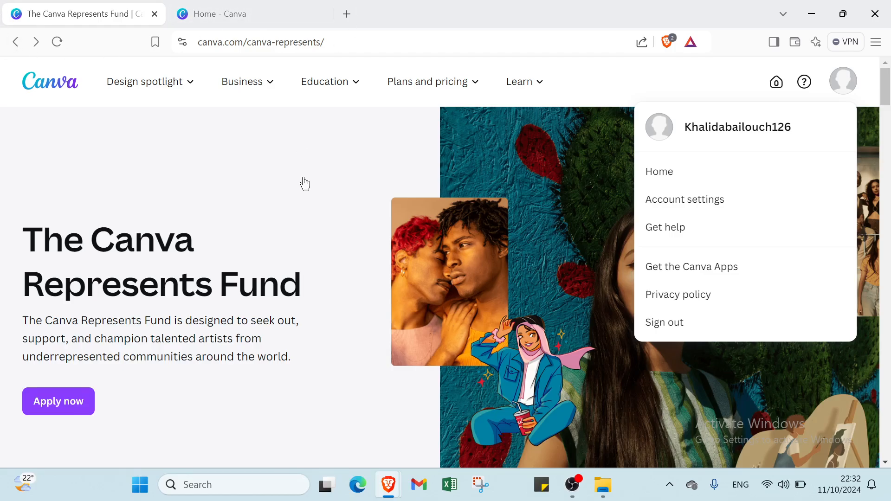
{"action": "scroll", "coordinate": [363, 334], "scroll_direction": "down", "scroll_amount": 1}
{"action": "scroll", "coordinate": [363, 334], "scroll_direction": "down", "scroll_amount": 8}
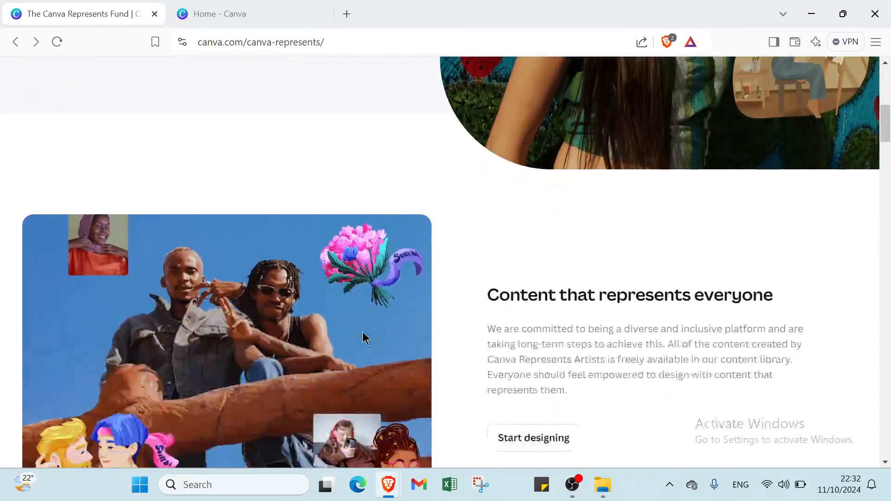
{"action": "scroll", "coordinate": [366, 338], "scroll_direction": "down", "scroll_amount": 1}
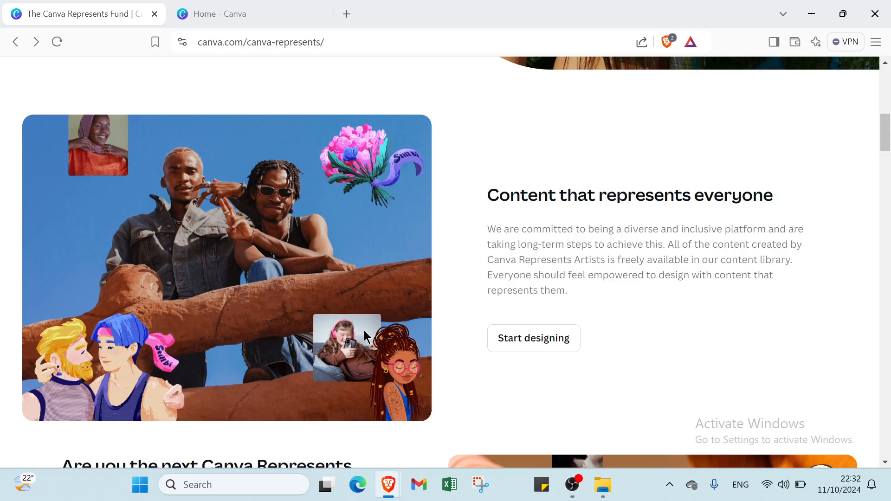
{"action": "scroll", "coordinate": [364, 331], "scroll_direction": "down", "scroll_amount": 5}
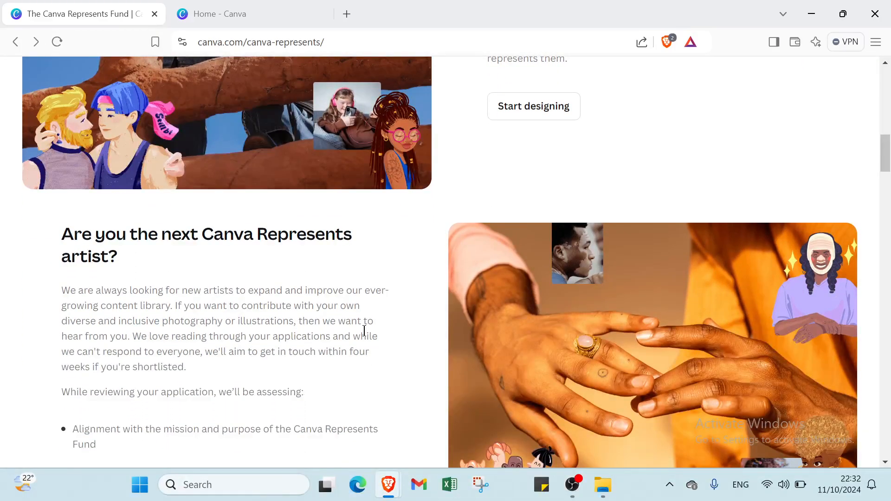
{"action": "scroll", "coordinate": [366, 330], "scroll_direction": "up", "scroll_amount": 15}
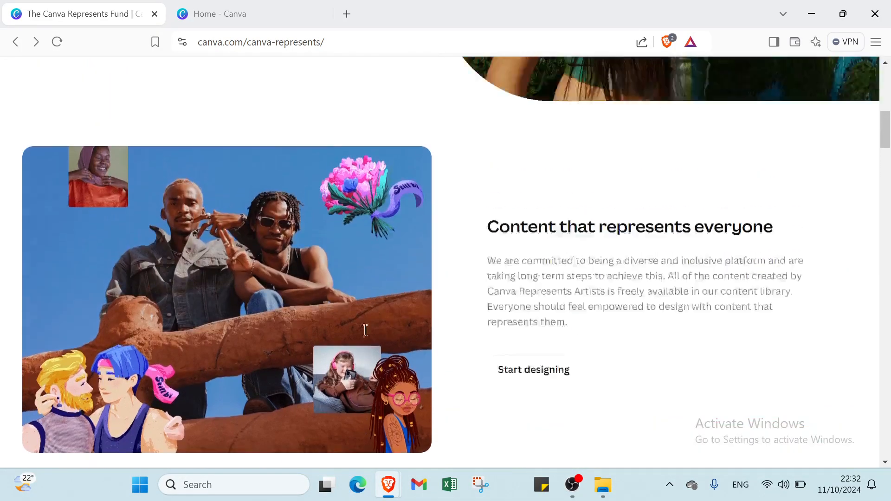
{"action": "scroll", "coordinate": [366, 330], "scroll_direction": "down", "scroll_amount": 1}
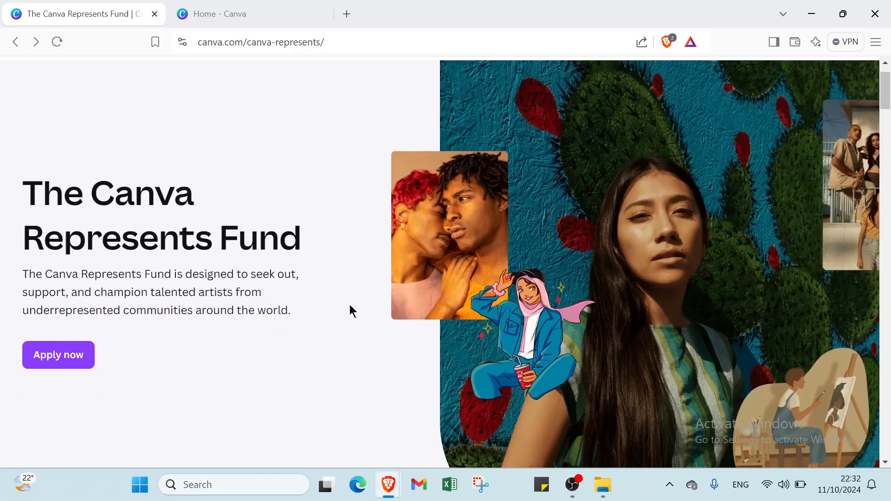
{"action": "scroll", "coordinate": [433, 199], "scroll_direction": "up", "scroll_amount": 1}
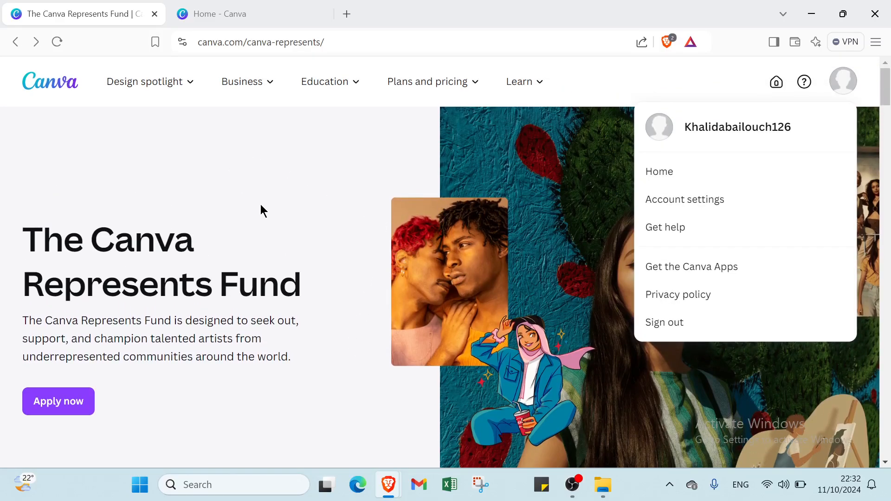